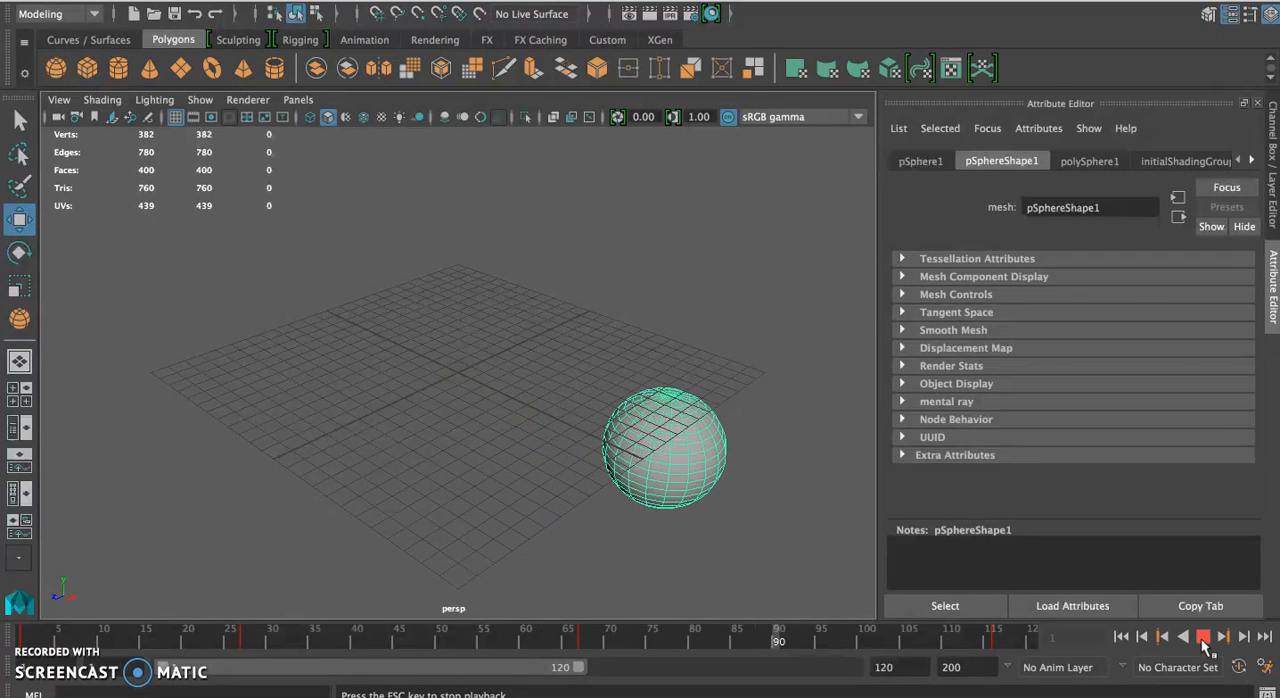
# Select the sphere's animation keys from frame 1 to 118 on the timeline and scale the range down to end at frame 45
pyautogui.click(1203, 638)
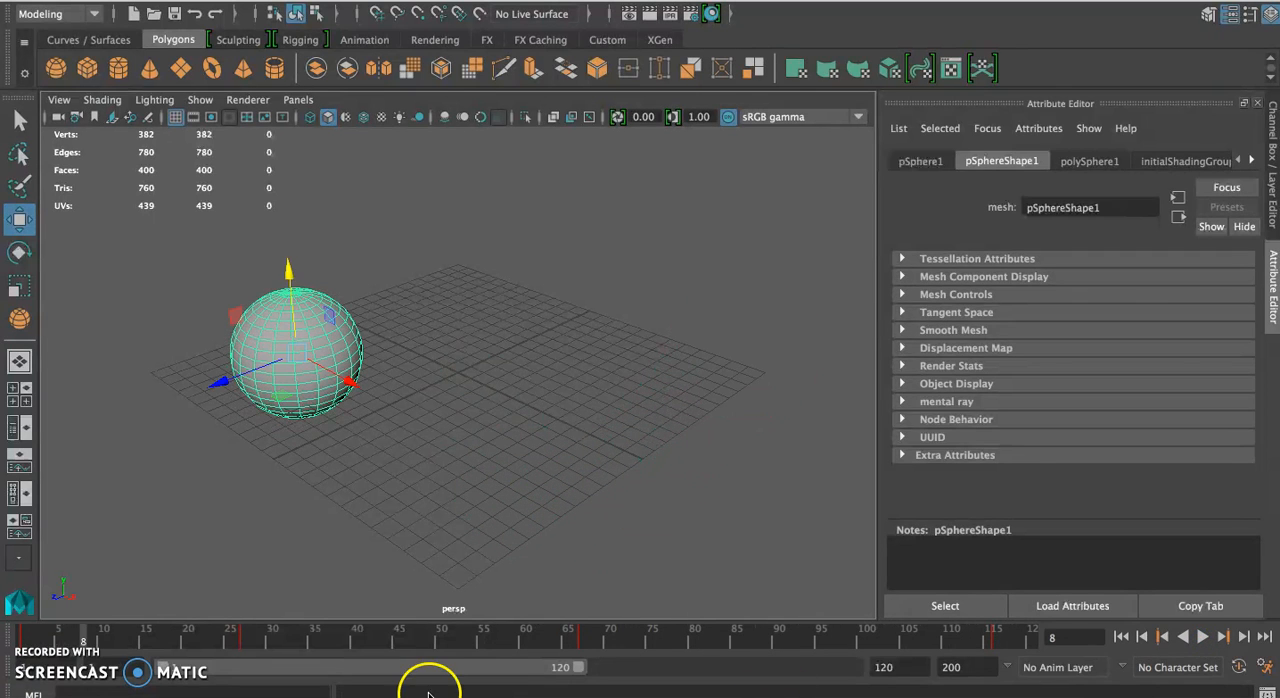
pyautogui.click(20, 640)
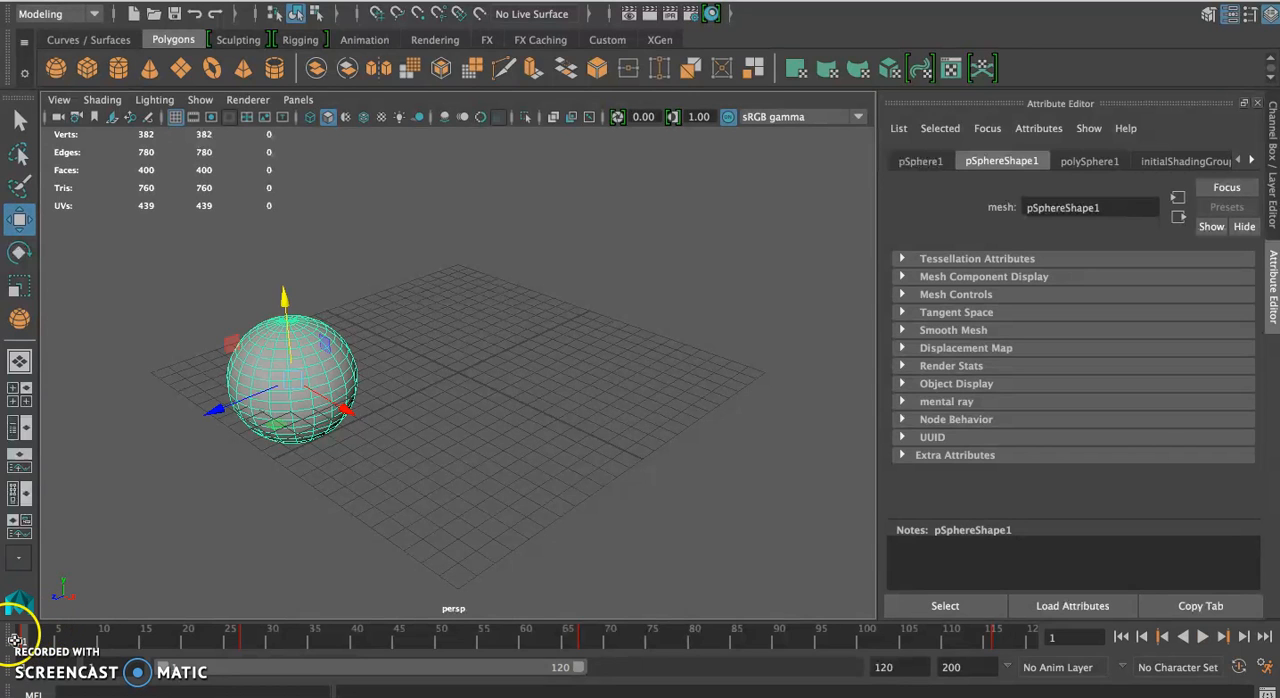
pyautogui.keyDown('shift'); pyautogui.moveTo(30, 635); pyautogui.dragTo(1131, 697); pyautogui.keyUp('shift')
pyautogui.keyDown('shift'); pyautogui.moveTo(1044, 686); pyautogui.dragTo(998, 684); pyautogui.keyUp('shift')
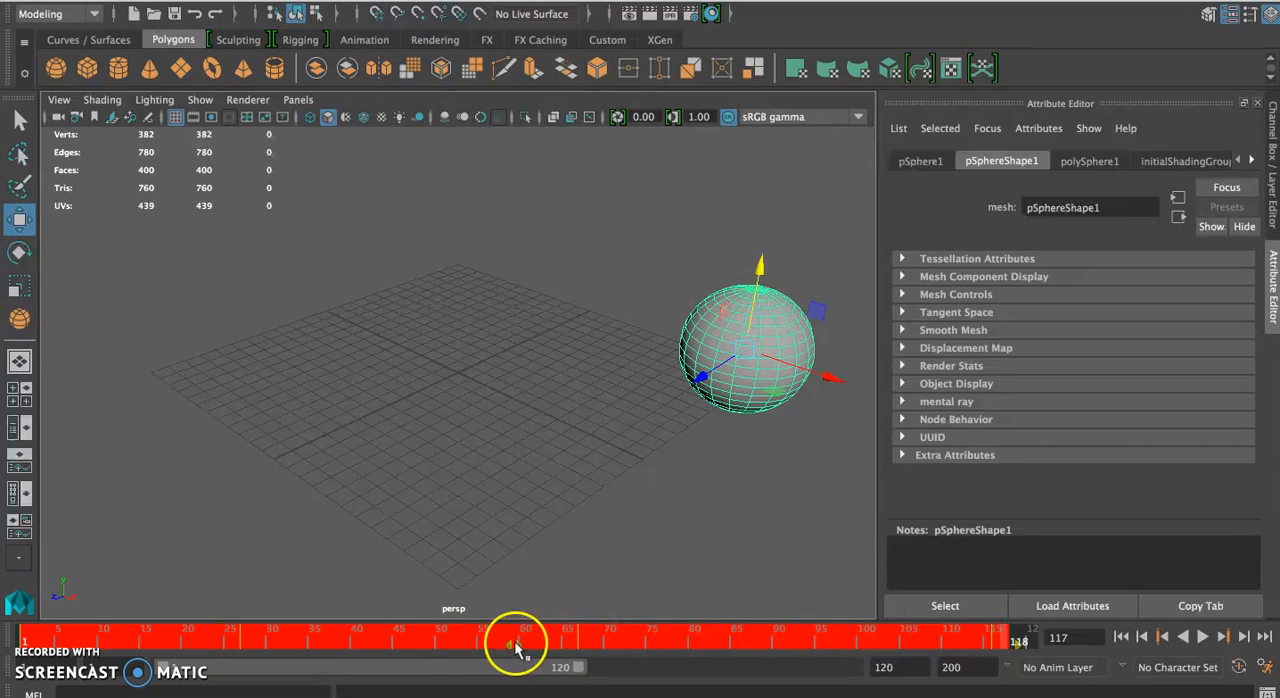
pyautogui.moveTo(519, 650)
pyautogui.mouseDown()
pyautogui.moveTo(537, 648)
pyautogui.moveTo(523, 650)
pyautogui.mouseUp()
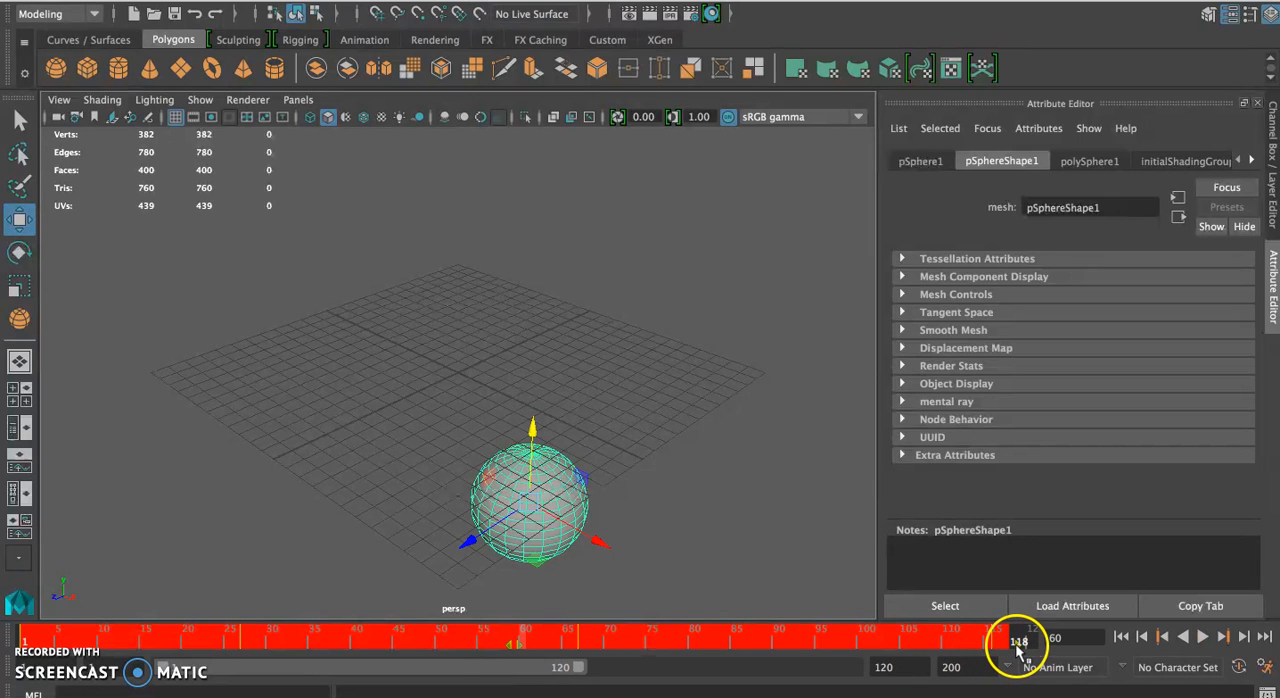
pyautogui.hotkey('alt', 'v')
pyautogui.moveTo(985, 650); pyautogui.dragTo(437, 655)
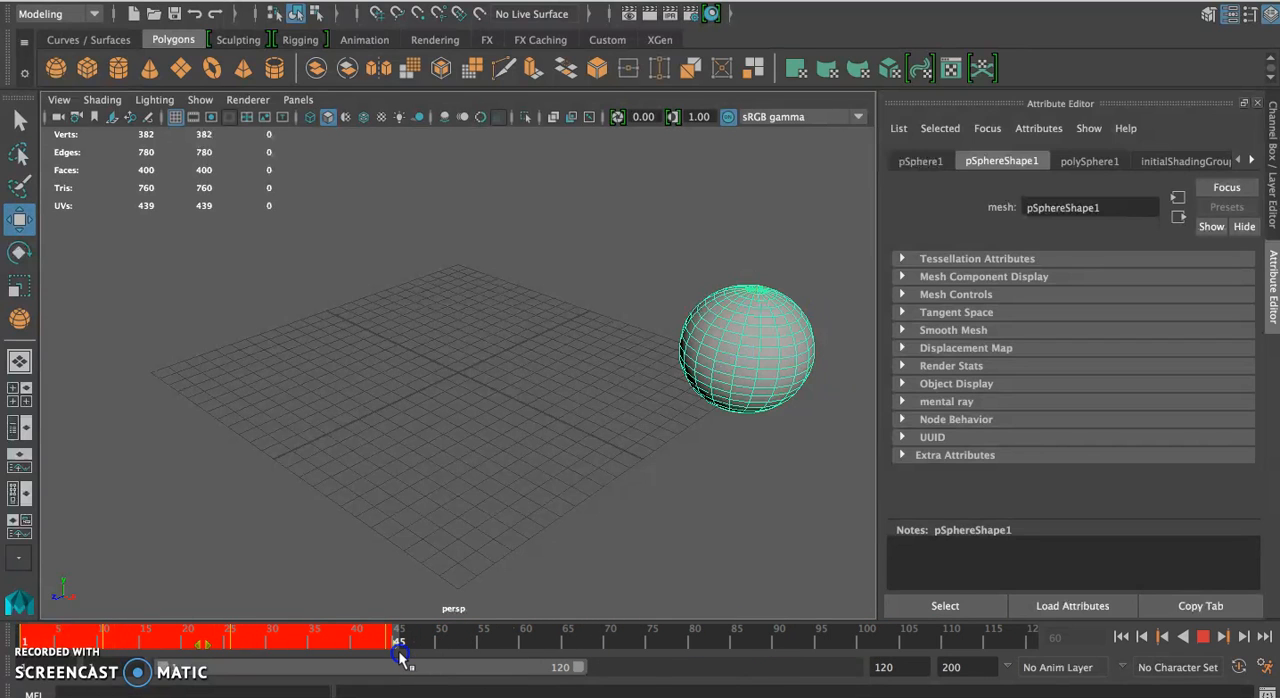
pyautogui.moveTo(401, 655); pyautogui.dragTo(395, 655)
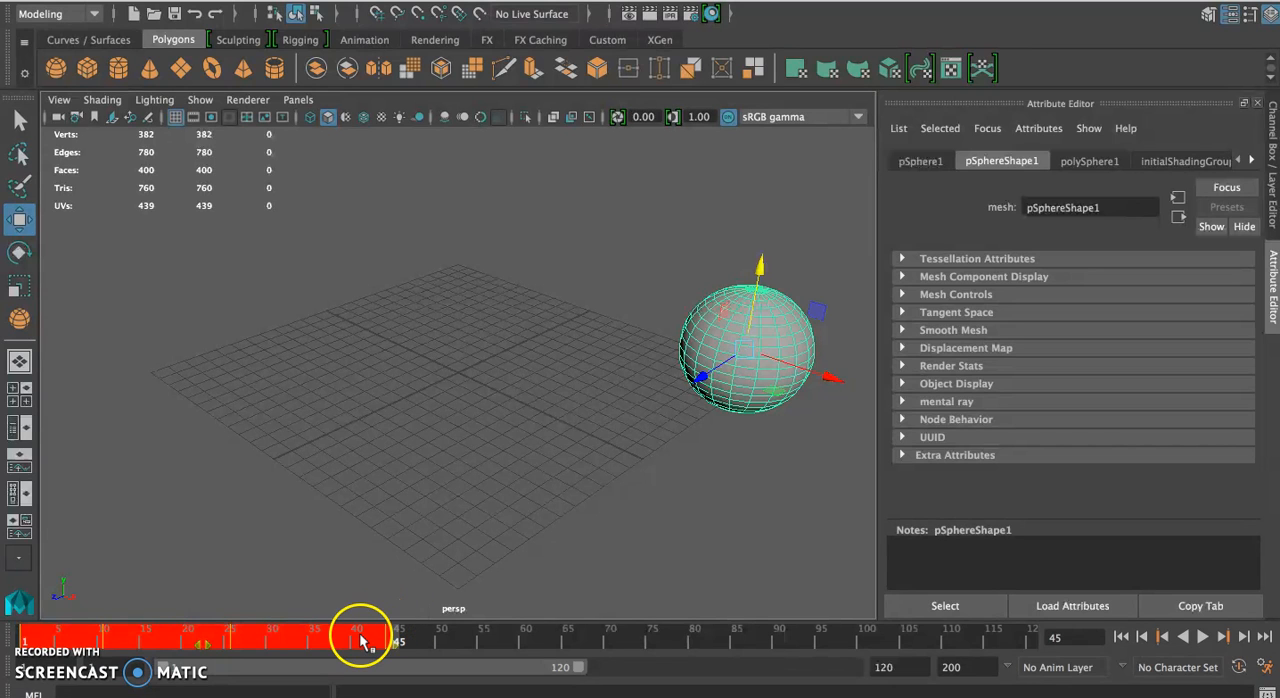
# Snap the sphere's scaled keys to whole frames and play back the faster animation
pyautogui.rightClick(361, 639)
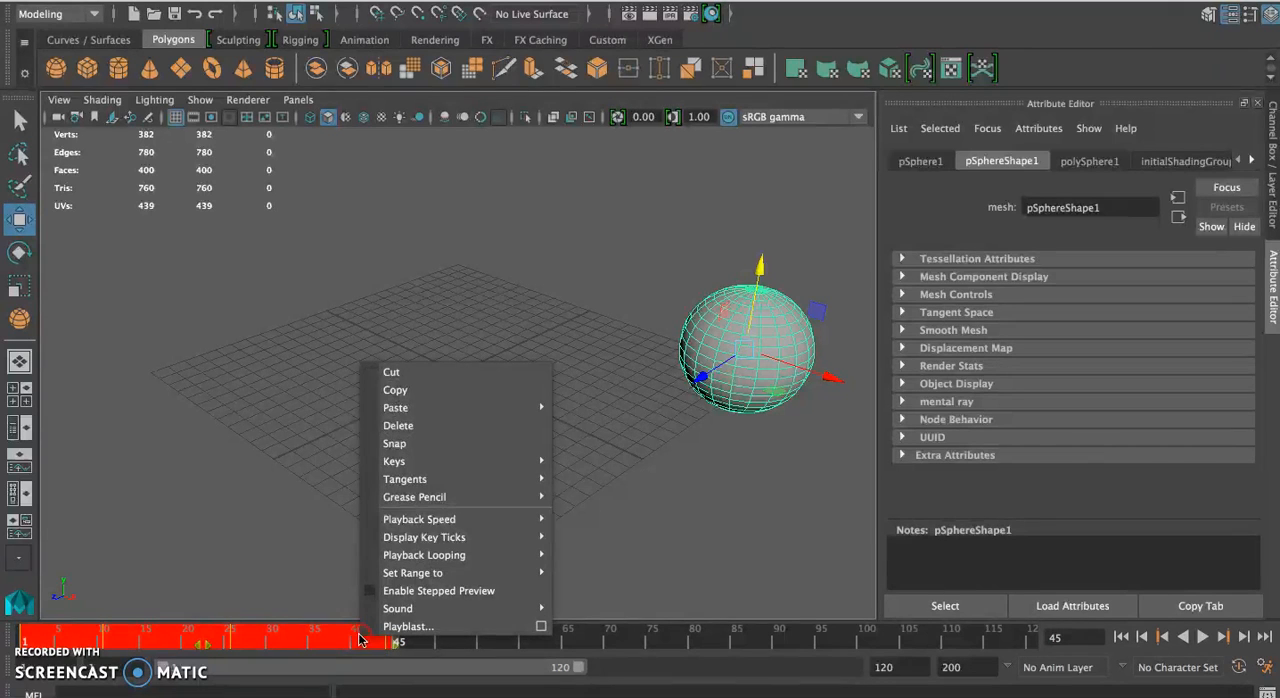
pyautogui.click(391, 445)
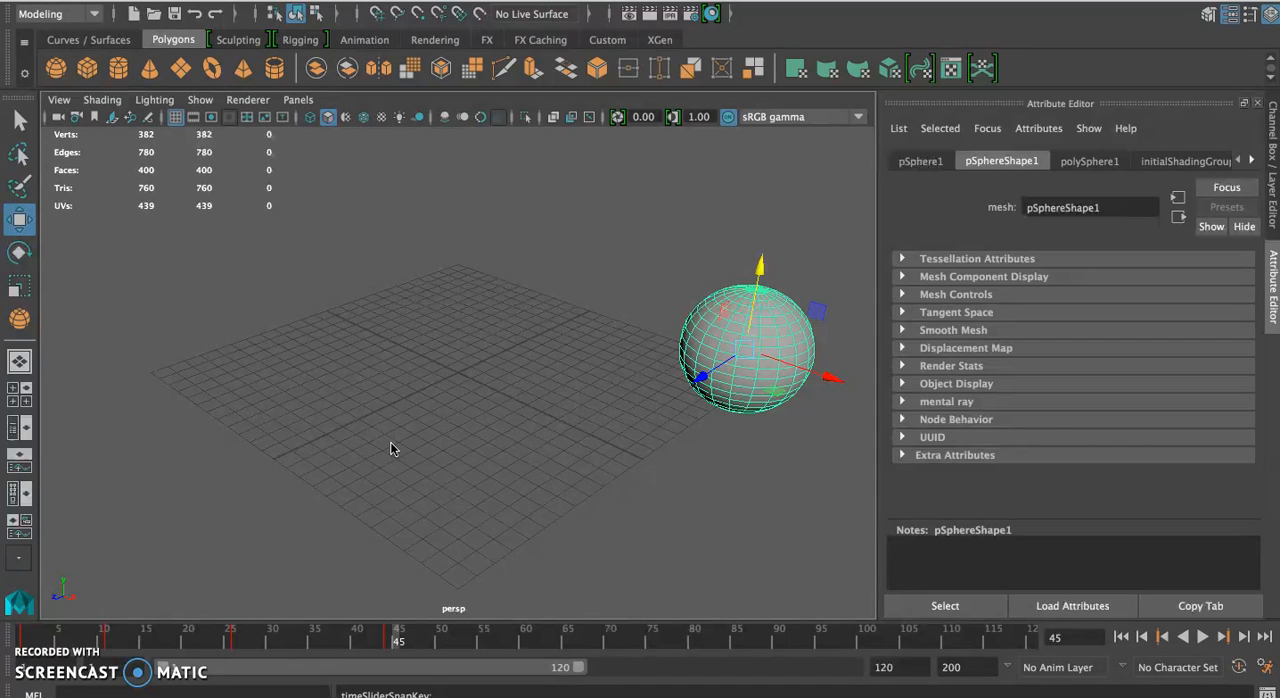
pyautogui.moveTo(372, 625); pyautogui.dragTo(72, 637)
pyautogui.click(1203, 637)
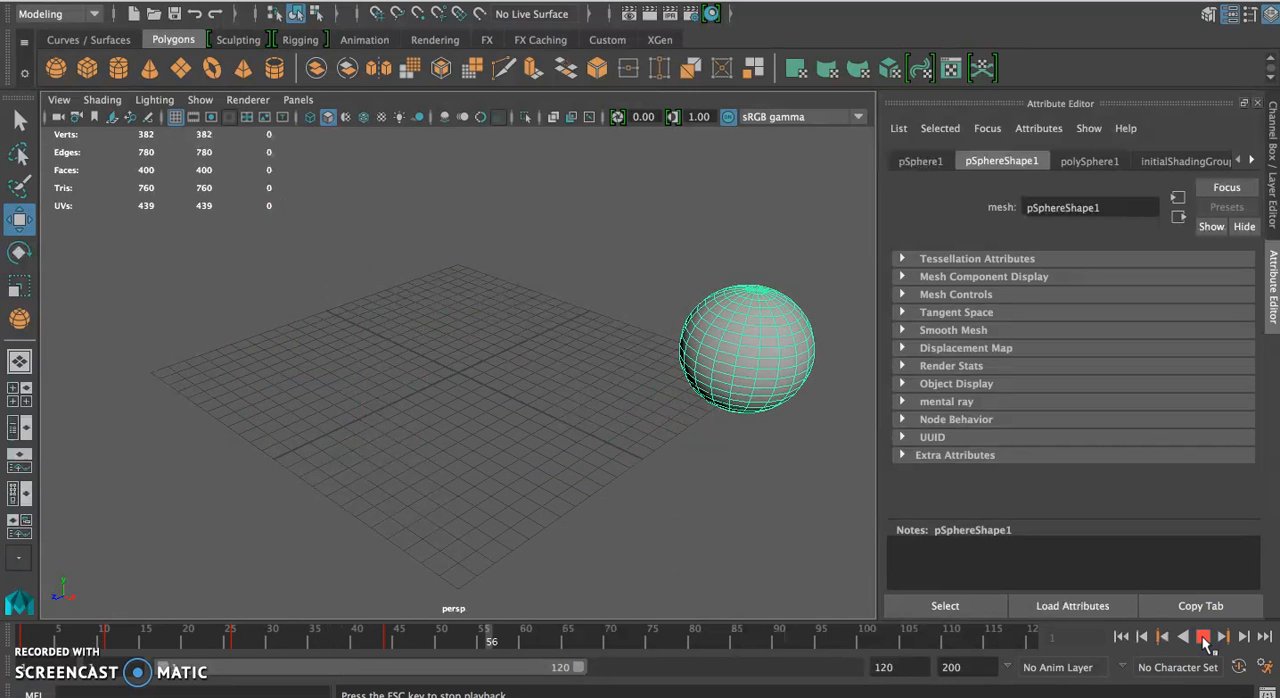
pyautogui.click(1203, 637)
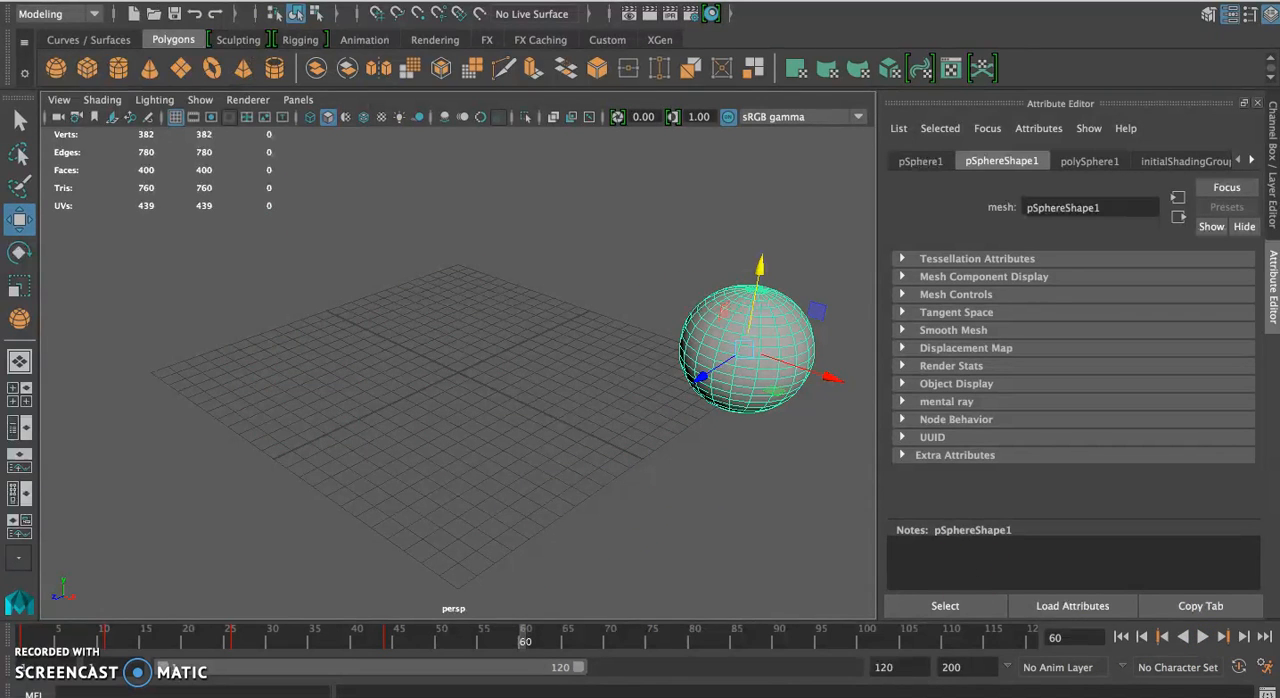
pyautogui.click(100, 0)
pyautogui.click(129, 11)
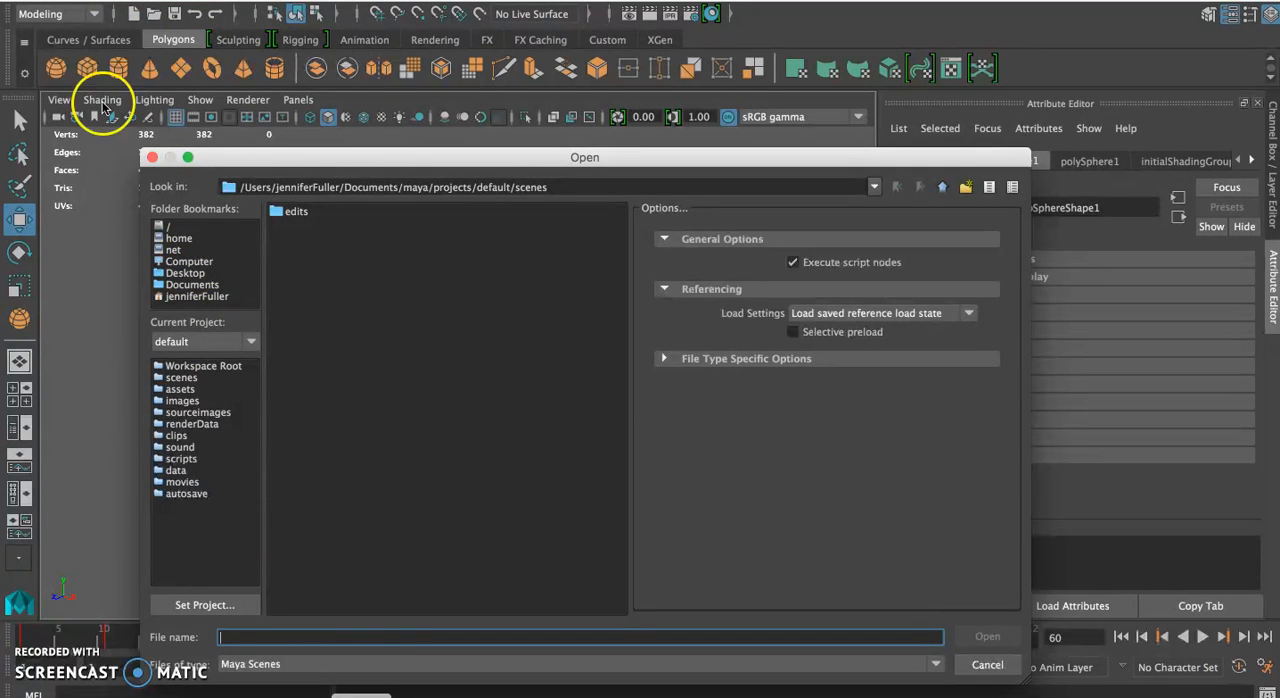
pyautogui.click(148, 157)
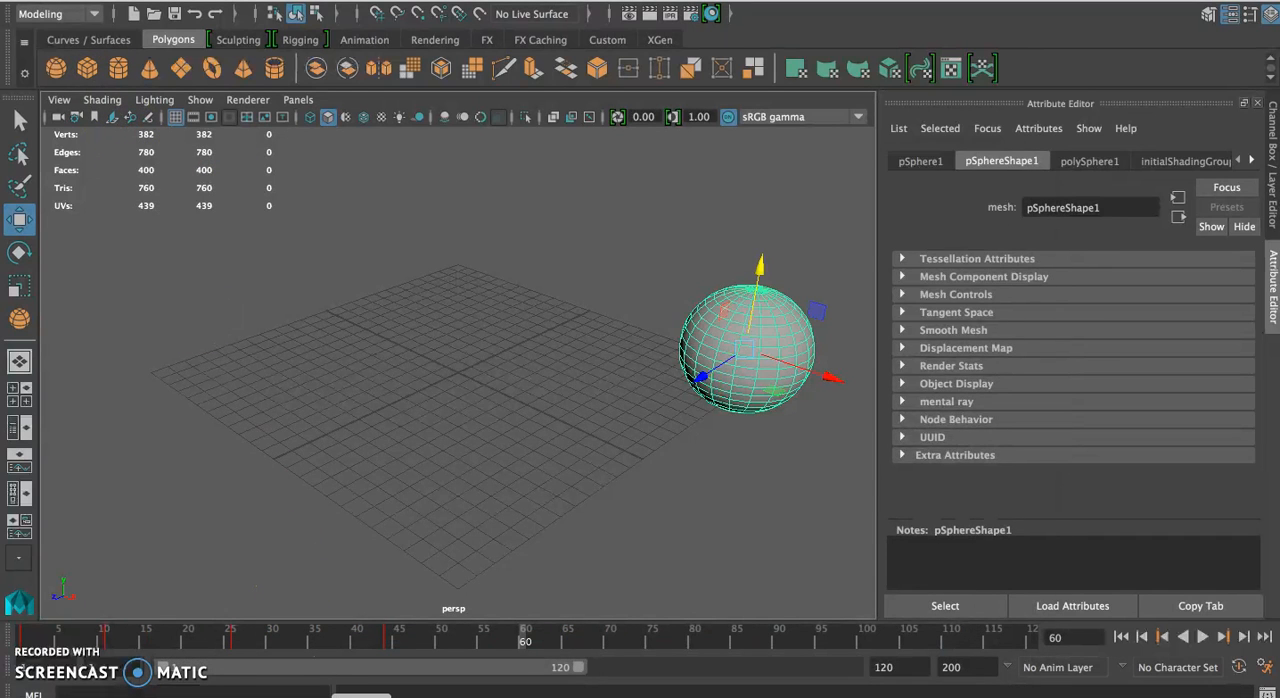
# Open the scene mikeAndTina_v2.8.mb from the Downloads folder without saving the current scene
pyautogui.click(361, 696)
pyautogui.click(365, 293)
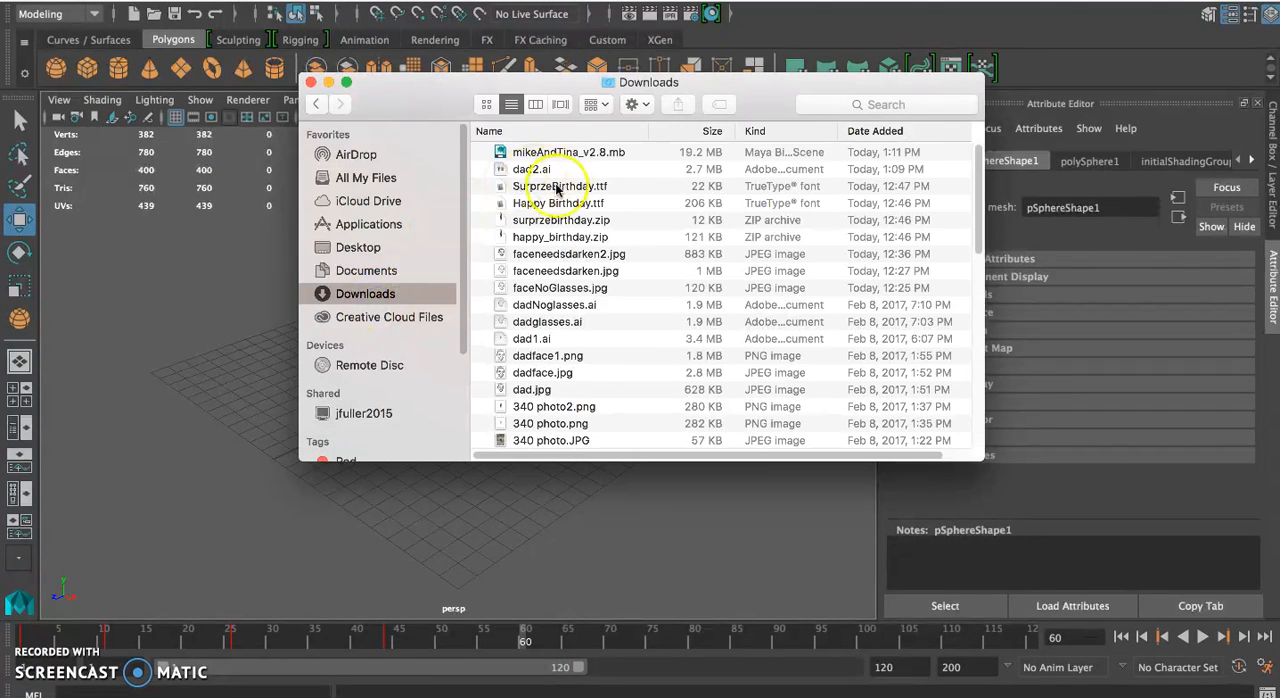
pyautogui.doubleClick(560, 160)
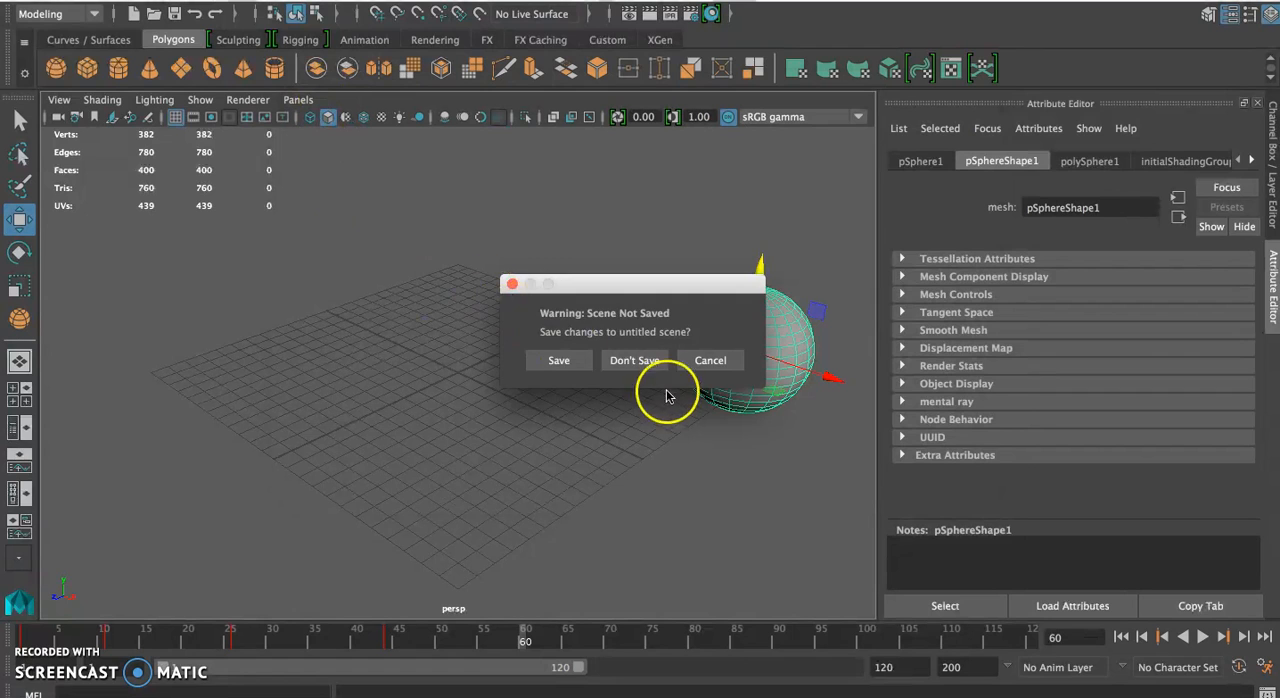
pyautogui.click(664, 364)
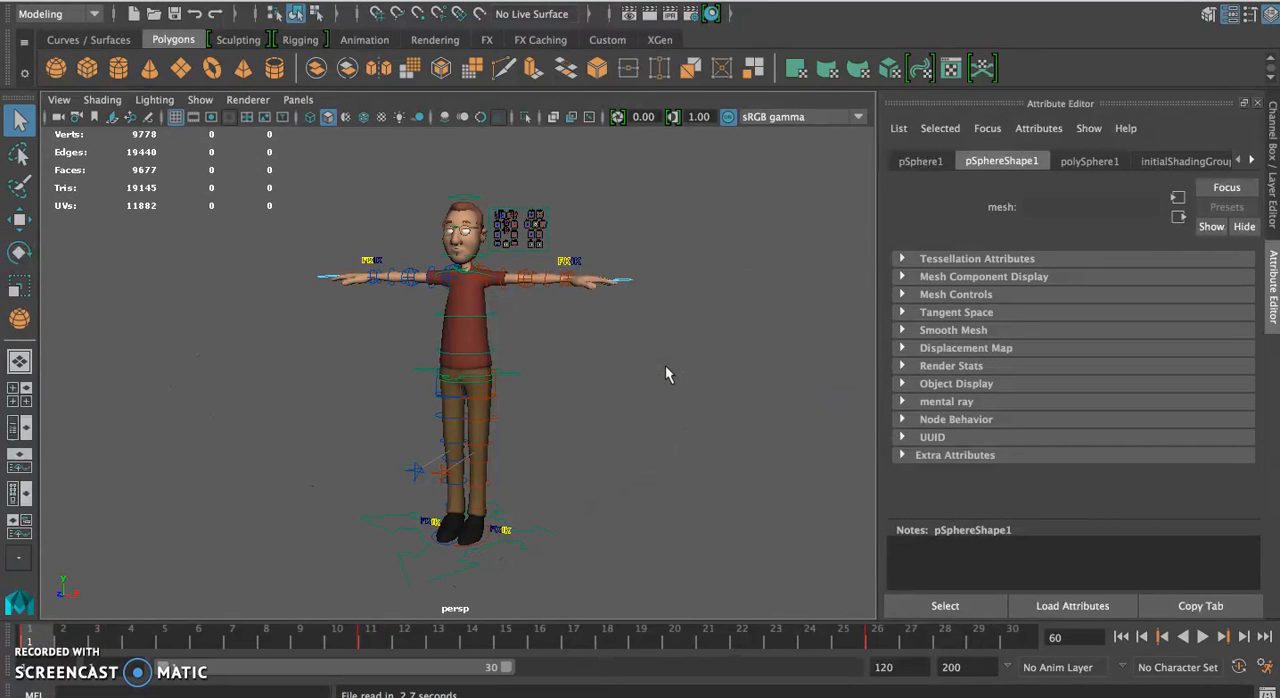
# Move the character's left foot control forward and key it at frame 1
pyautogui.click(488, 541)
pyautogui.press('w')
pyautogui.moveTo(466, 550); pyautogui.dragTo(416, 577)
pyautogui.press('s')
# Lower the hips control at frame 12 so that the knees bend
pyautogui.moveTo(42, 636); pyautogui.dragTo(402, 613)
pyautogui.click(471, 294)
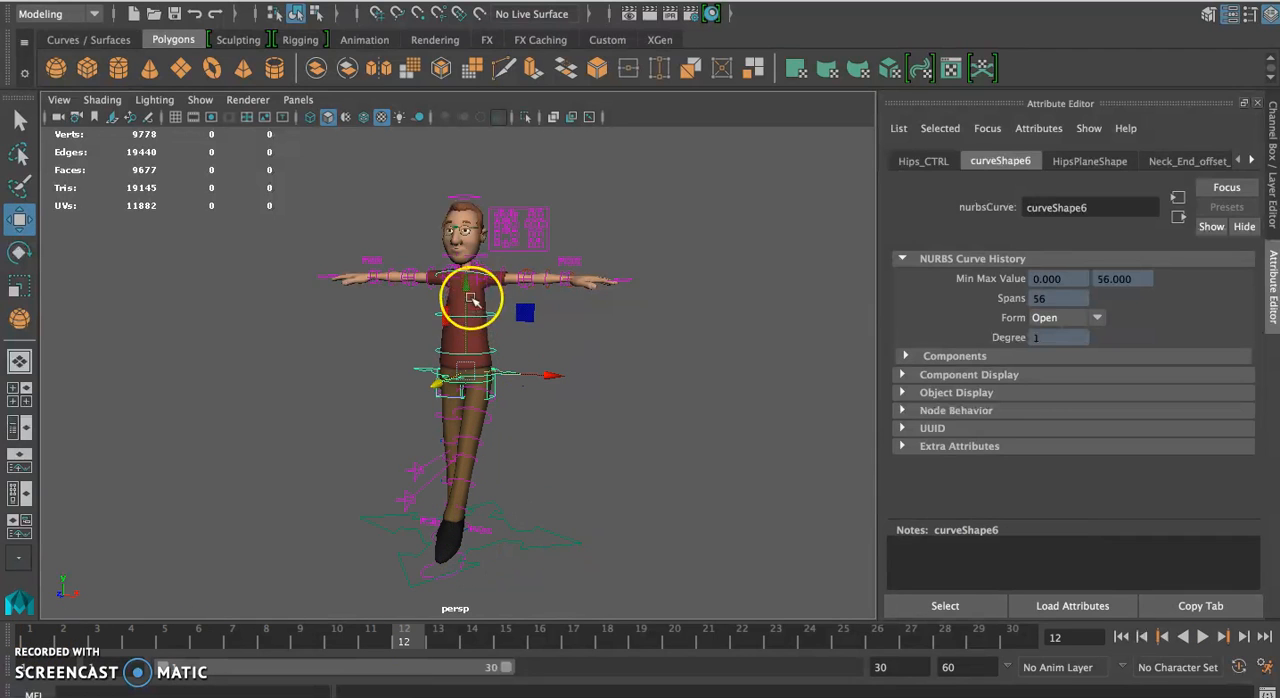
pyautogui.moveTo(471, 294); pyautogui.dragTo(477, 340)
# Try moving the right arm's controls down, undo the move, and key the controls at frame 12
pyautogui.click(281, 216)
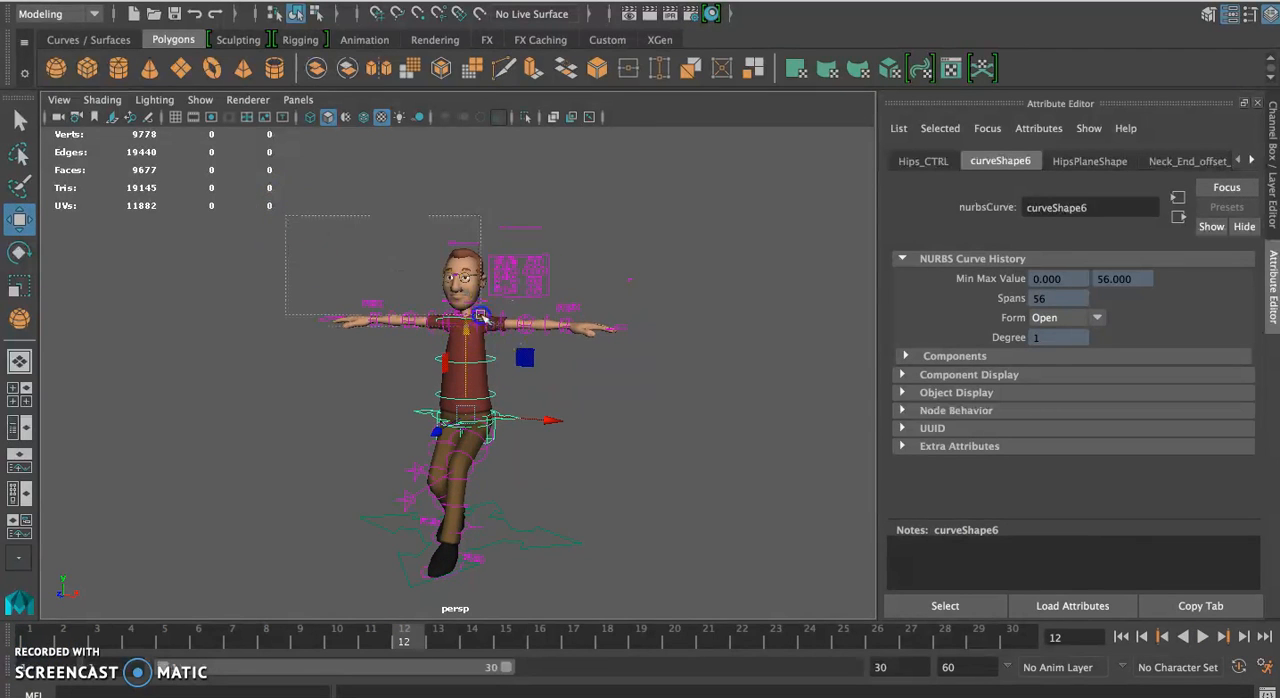
pyautogui.moveTo(379, 349); pyautogui.dragTo(378, 349)
pyautogui.moveTo(381, 235); pyautogui.dragTo(392, 301)
pyautogui.click(392, 301)
pyautogui.hotkey('ctrl', 'z')
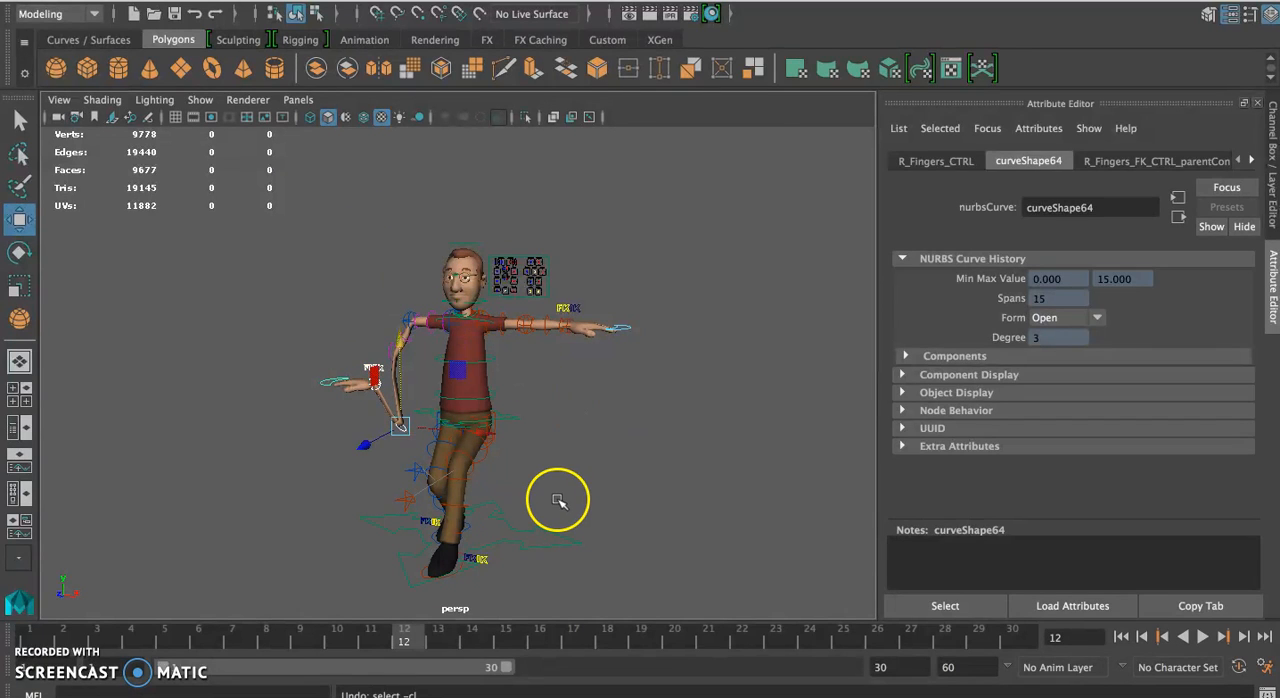
pyautogui.hotkey('ctrl', 'z')
pyautogui.press('s')
# Compare the character's foot and leg pose at frames 1 and 8, looking at it from the side
pyautogui.moveTo(413, 635); pyautogui.dragTo(29, 637)
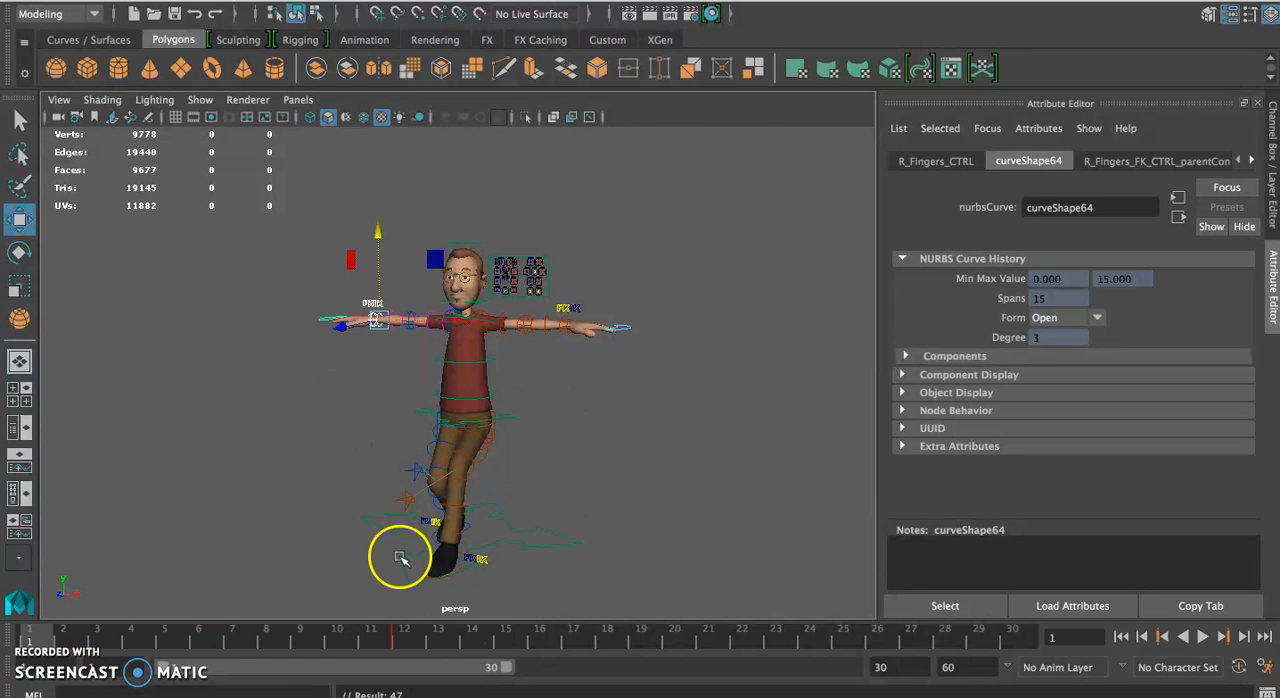
pyautogui.click(267, 636)
pyautogui.click(464, 566)
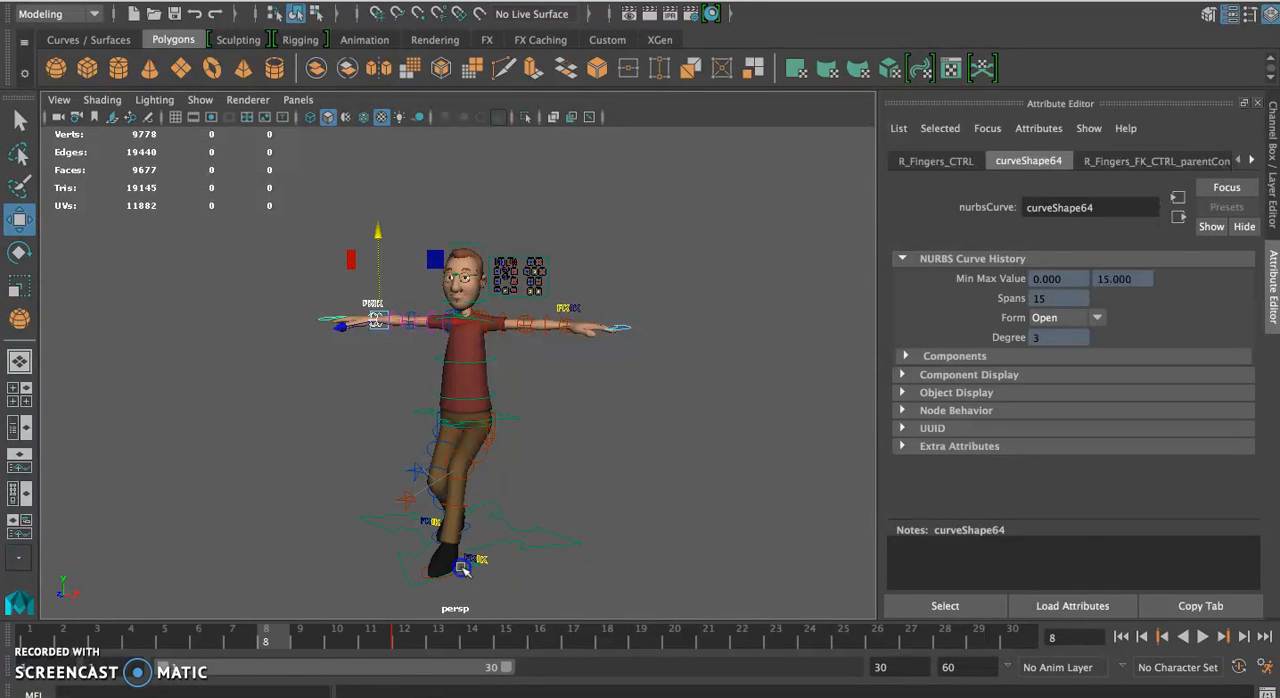
pyautogui.click(448, 565)
pyautogui.click(526, 602)
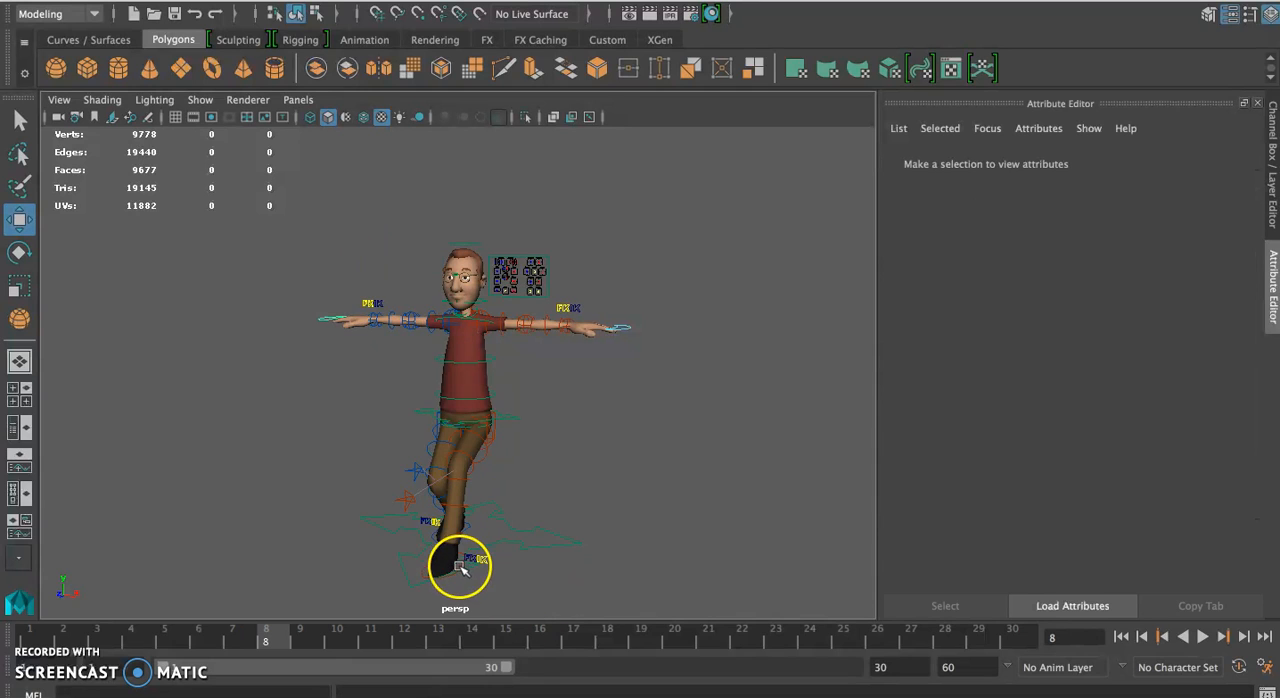
pyautogui.click(459, 567)
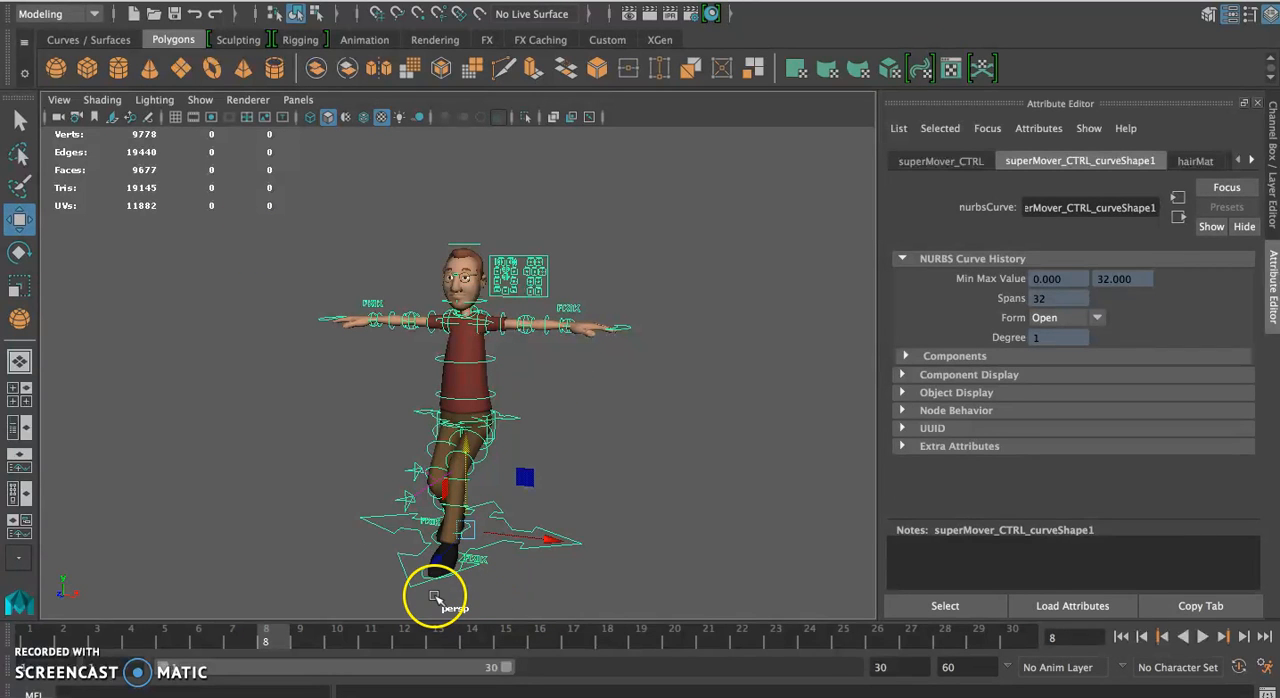
pyautogui.keyDown('alt'); pyautogui.moveTo(449, 506); pyautogui.dragTo(627, 469); pyautogui.keyUp('alt')
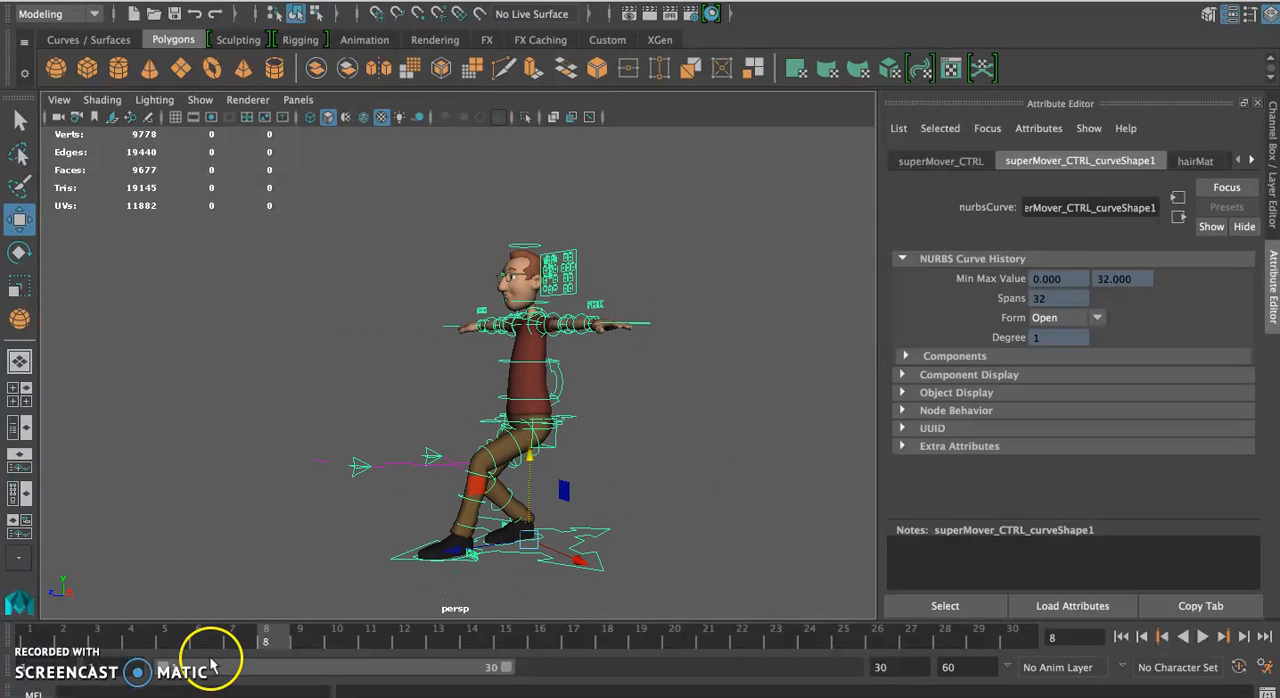
pyautogui.click(43, 625)
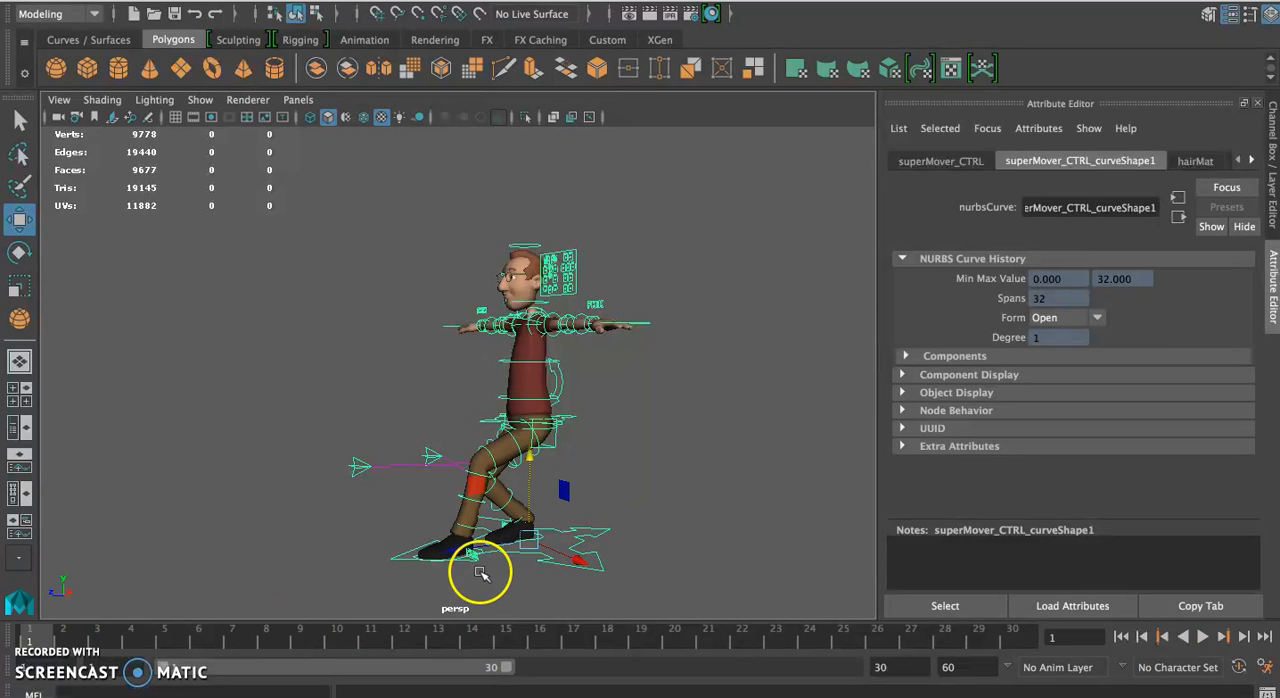
# Undo the keys and the arm, hips and foot edits back to the default standing pose
pyautogui.hotkey('ctrl', 'z')
pyautogui.hotkey('ctrl', 'z')
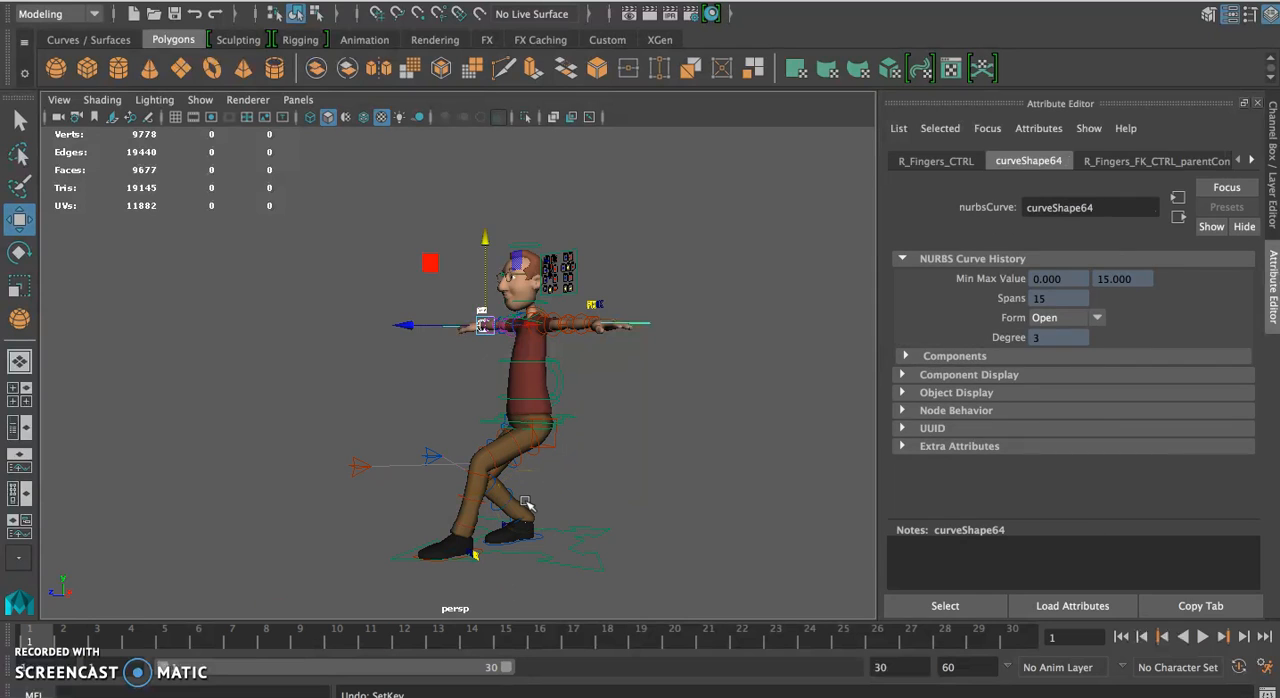
pyautogui.hotkey('ctrl', 'z')
pyautogui.hotkey('ctrl', 'z')
pyautogui.hotkey('ctrl', 'z')
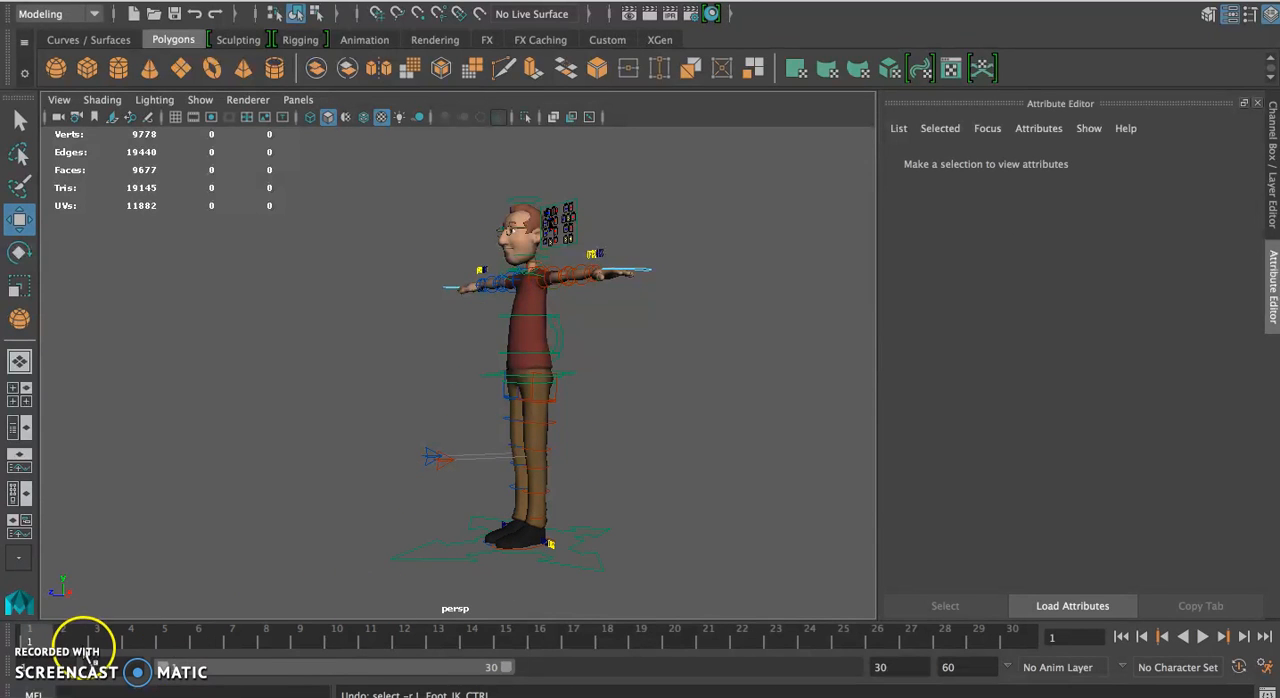
# Pose a stride at frame 1 by lowering the hips, moving the left foot forward and the right foot back, and select all controls
pyautogui.click(566, 373)
pyautogui.moveTo(530, 287); pyautogui.dragTo(531, 309)
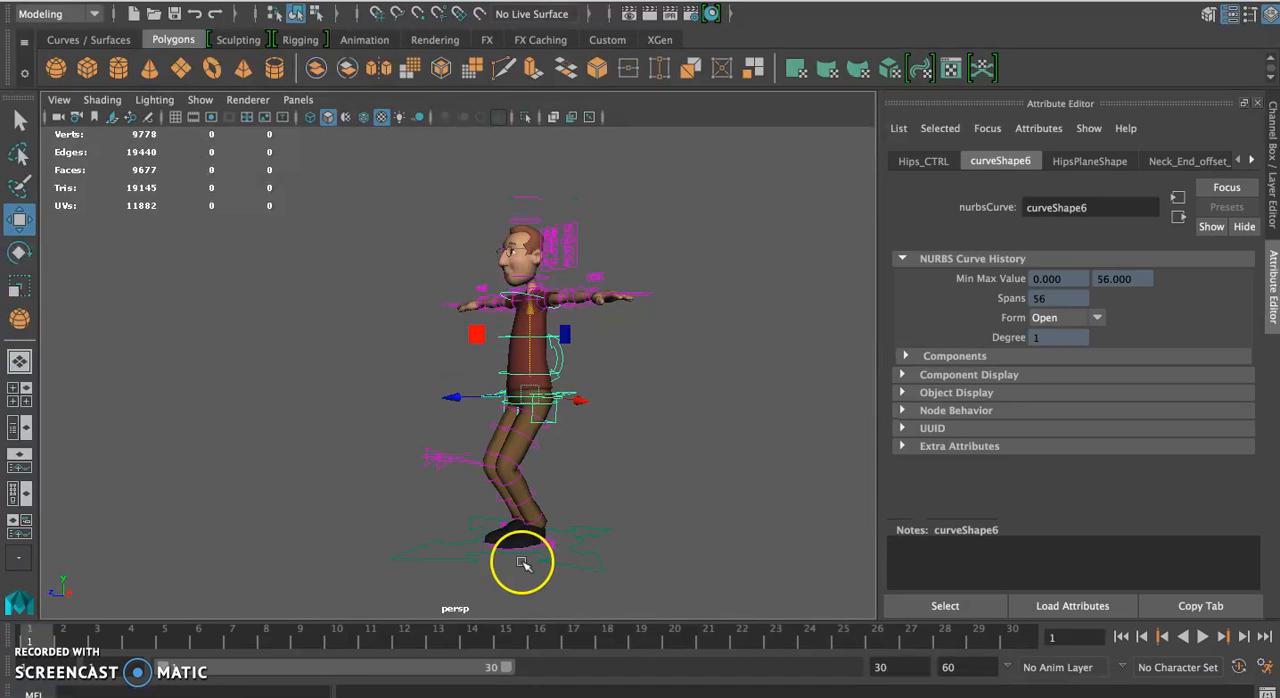
pyautogui.click(534, 554)
pyautogui.moveTo(465, 551); pyautogui.dragTo(532, 544)
pyautogui.click(571, 570)
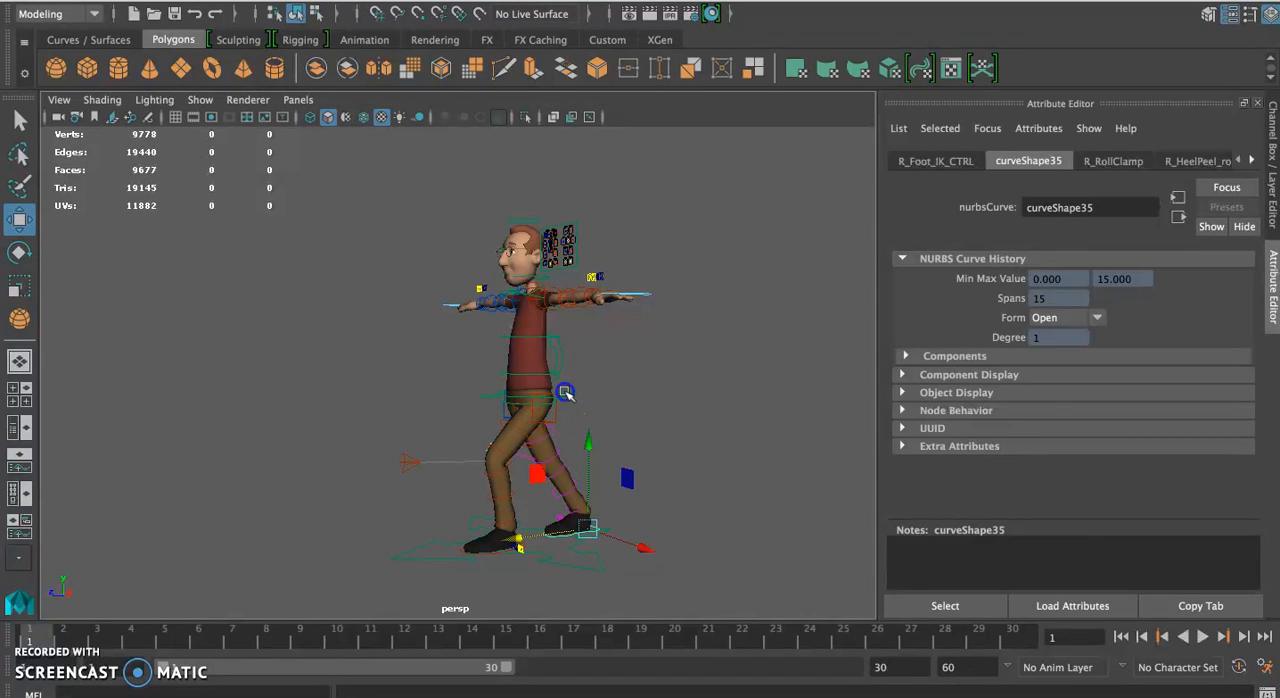
pyautogui.click(565, 392)
pyautogui.moveTo(531, 306); pyautogui.dragTo(696, 566)
# Key all the character's selected controls at frame 1 and preview the animation up to frame 10
pyautogui.press('s')
pyautogui.hotkey('alt', 'v')
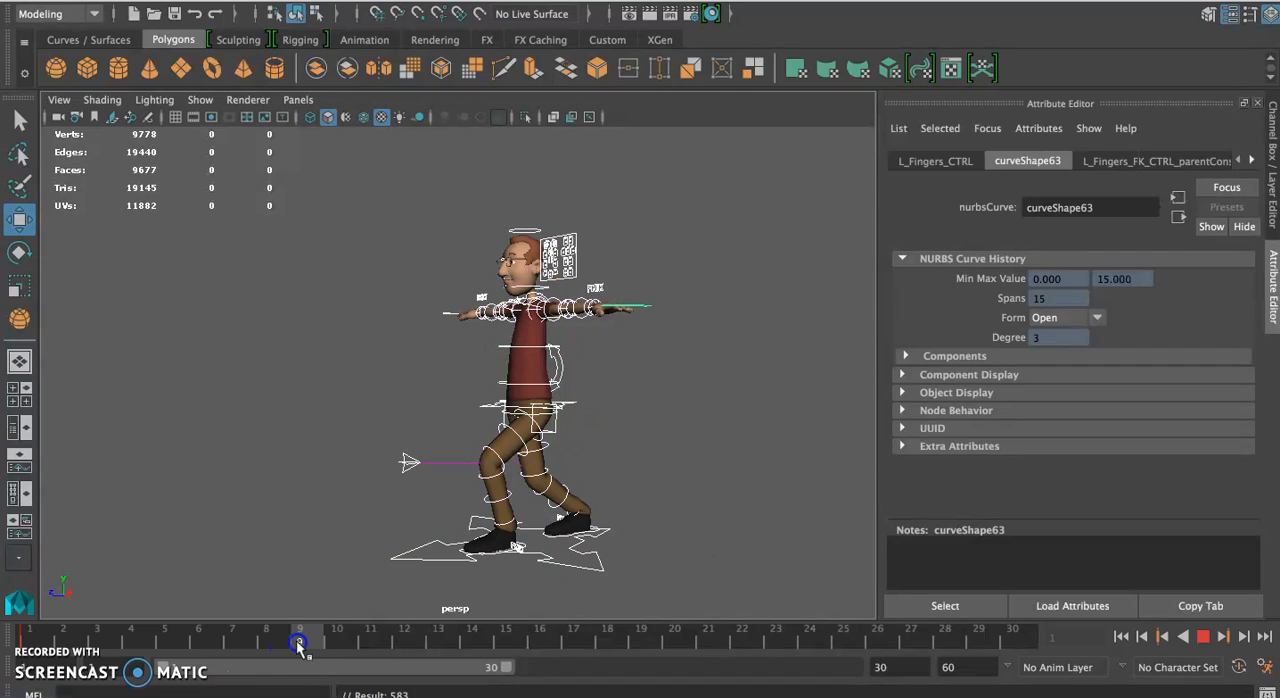
pyautogui.moveTo(100, 645); pyautogui.dragTo(350, 654)
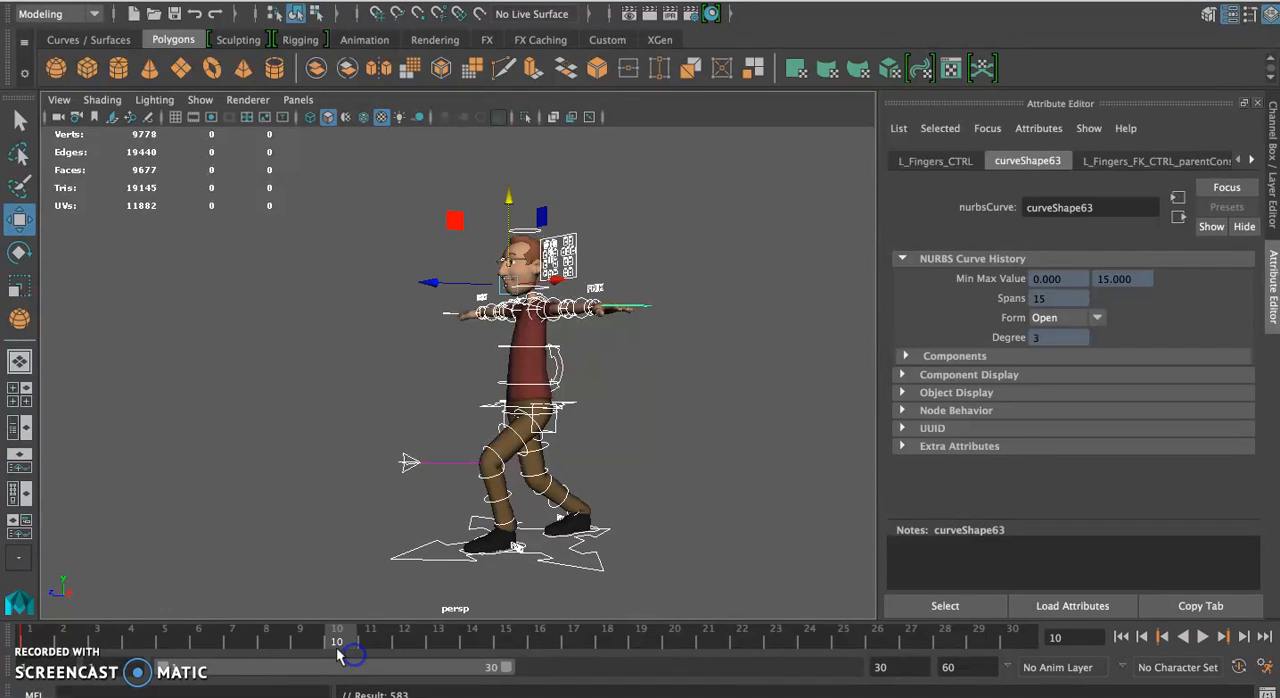
# Check the timeline for keys on the right and left foot controls, and undo the selection and time changes
pyautogui.click(578, 545)
pyautogui.moveTo(86, 635)
pyautogui.mouseDown()
pyautogui.moveTo(35, 636)
pyautogui.moveTo(389, 643)
pyautogui.mouseUp()
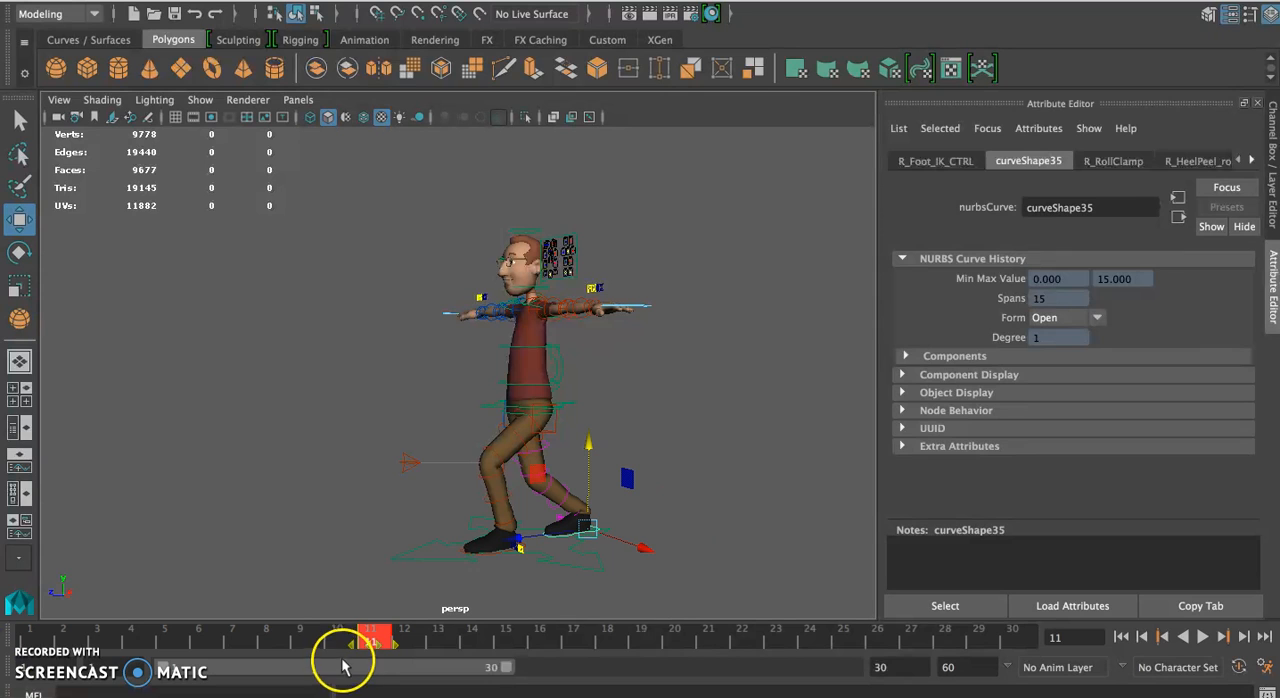
pyautogui.click(487, 561)
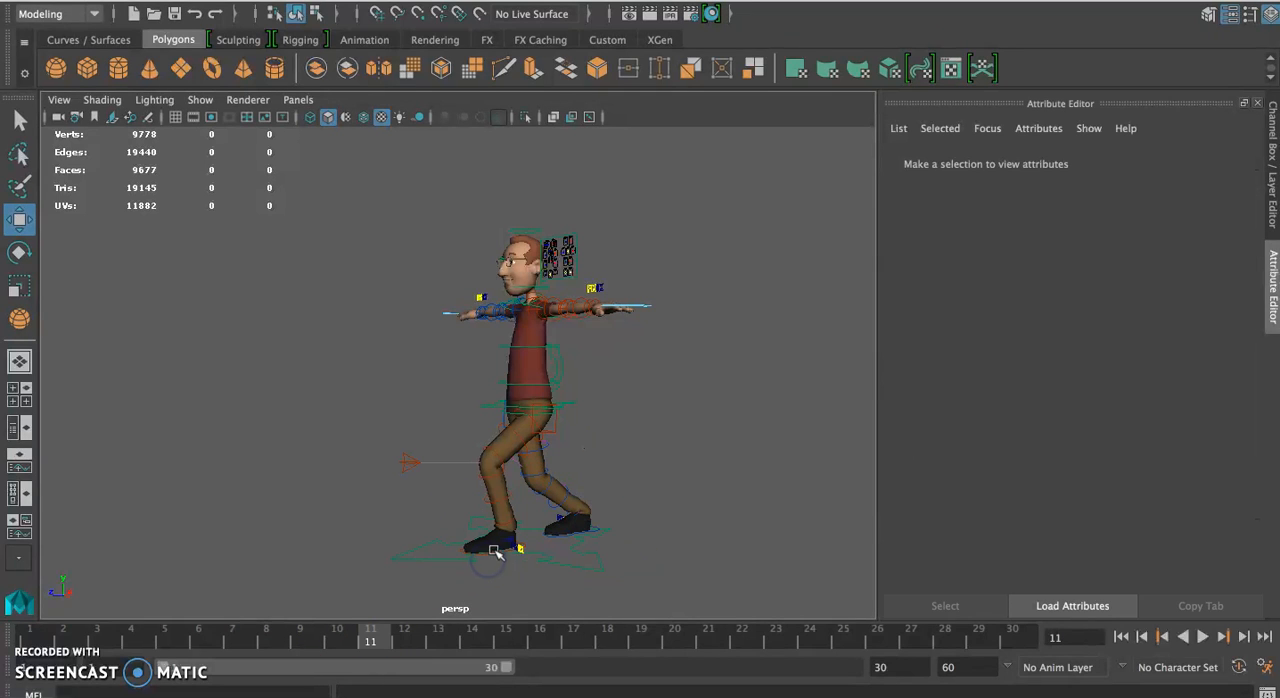
pyautogui.click(494, 548)
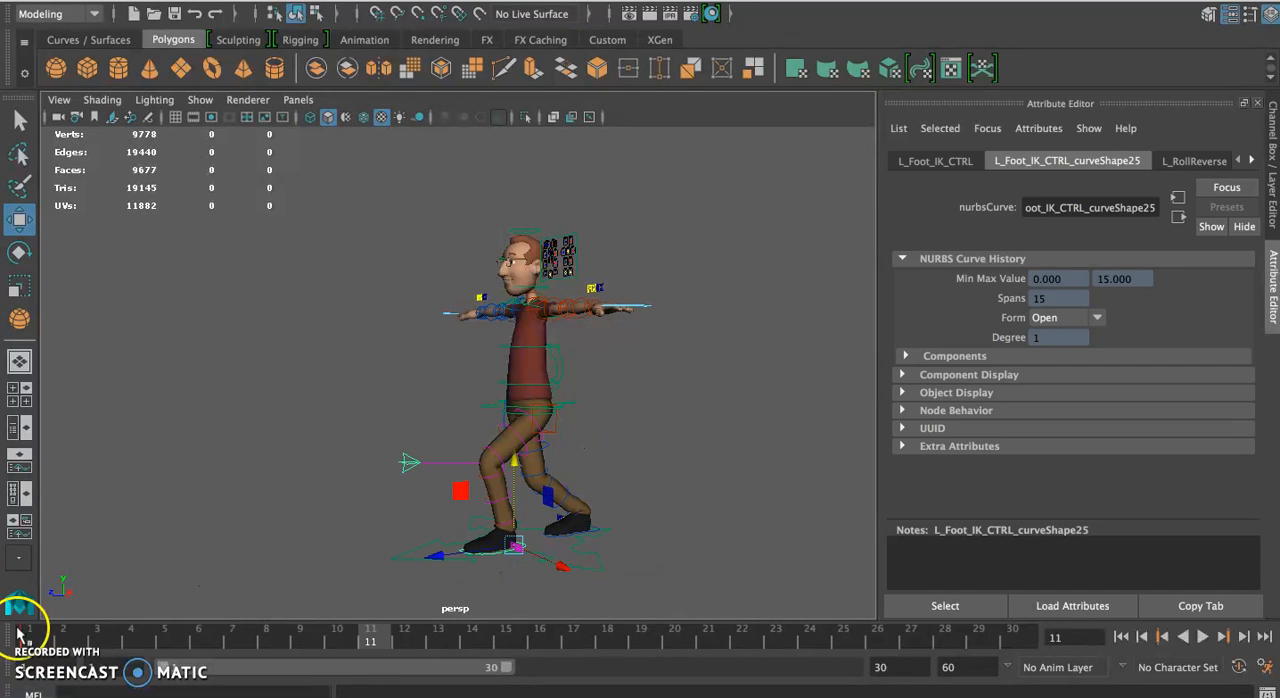
pyautogui.moveTo(27, 640)
pyautogui.mouseDown()
pyautogui.moveTo(379, 642)
pyautogui.moveTo(32, 643)
pyautogui.mouseUp()
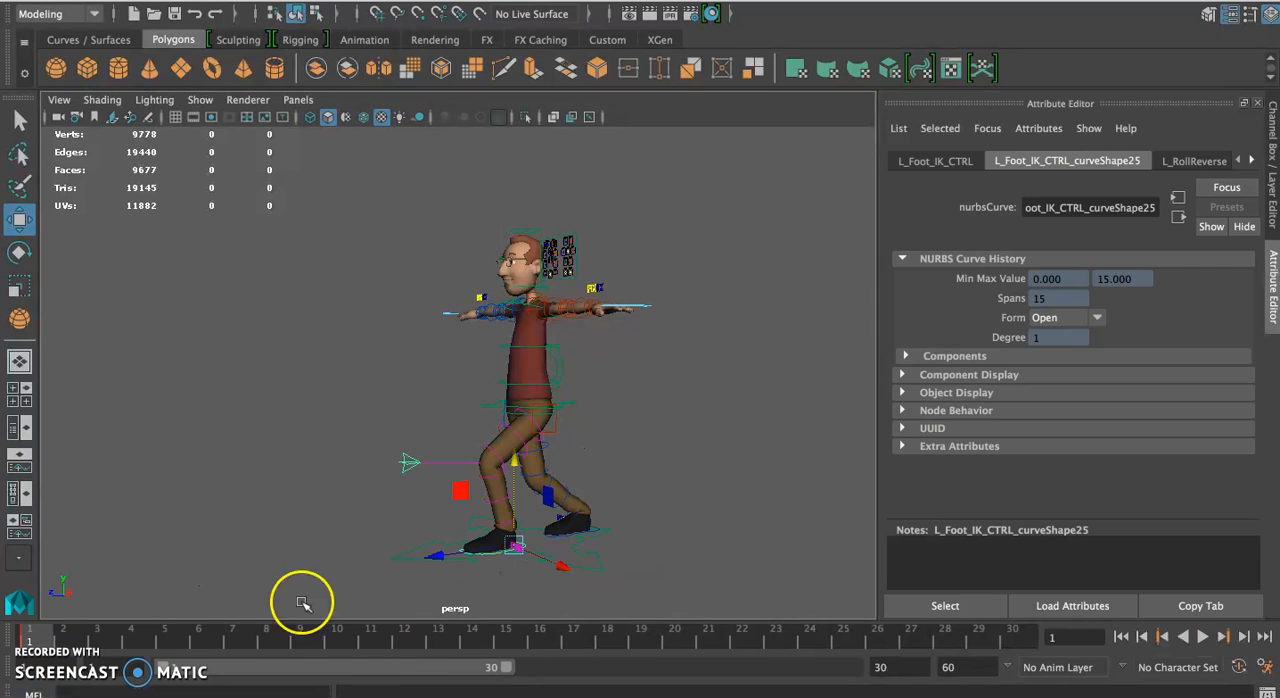
pyautogui.hotkey('ctrl', 'z')
pyautogui.hotkey('ctrl', 'z')
pyautogui.hotkey('ctrl', 'z')
pyautogui.hotkey('ctrl', 'z')
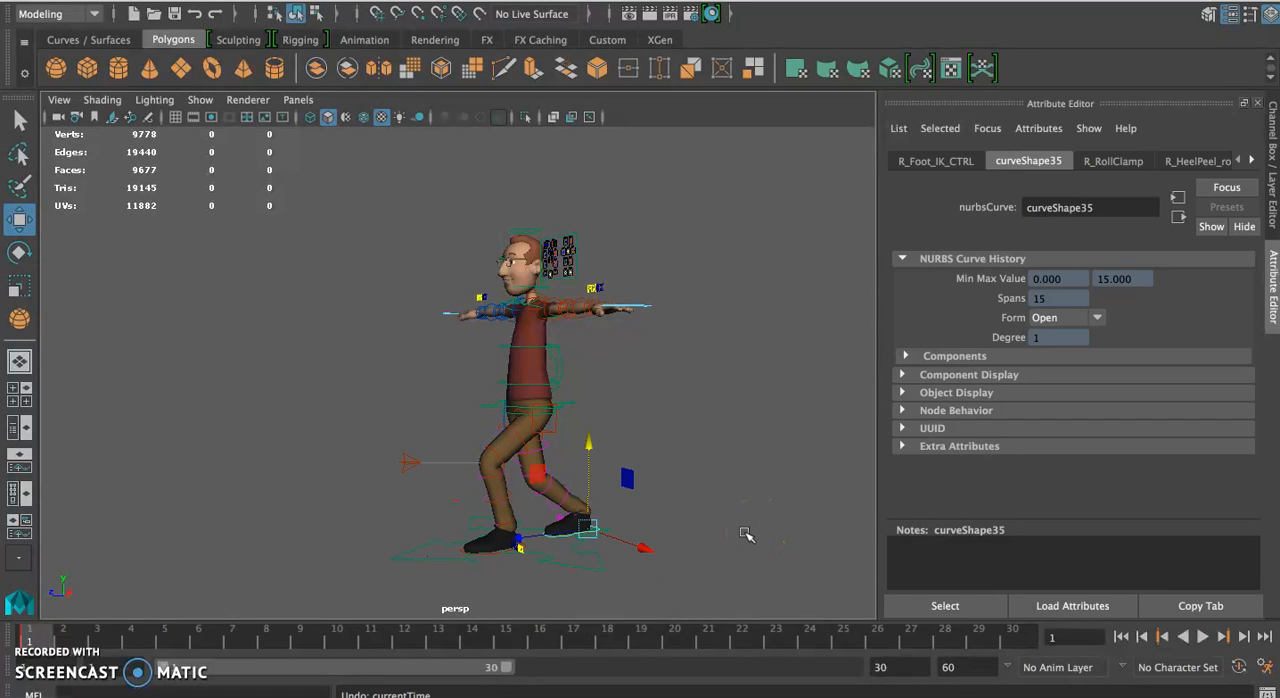
# Select all the character's controls and shift and rescale their timeline key range from frames 1–23 to frames 12–27
pyautogui.moveTo(725, 563); pyautogui.dragTo(490, 504)
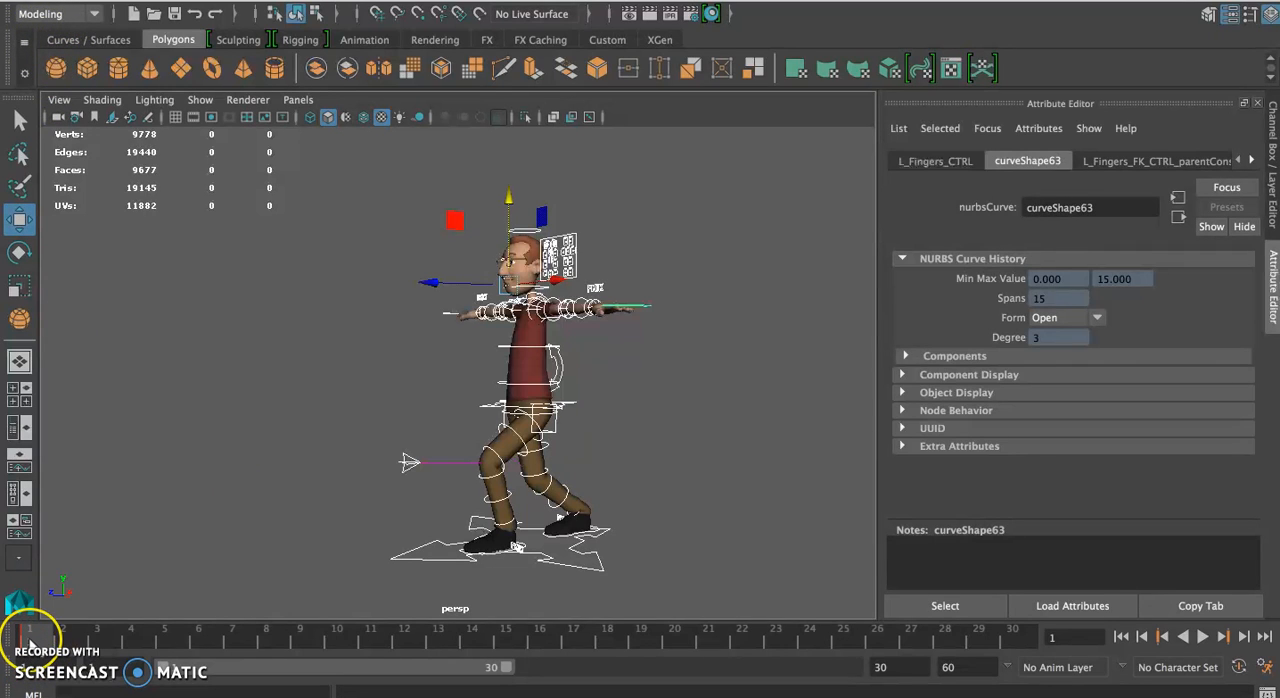
pyautogui.keyDown('shift'); pyautogui.moveTo(30, 637); pyautogui.dragTo(741, 661); pyautogui.keyUp('shift')
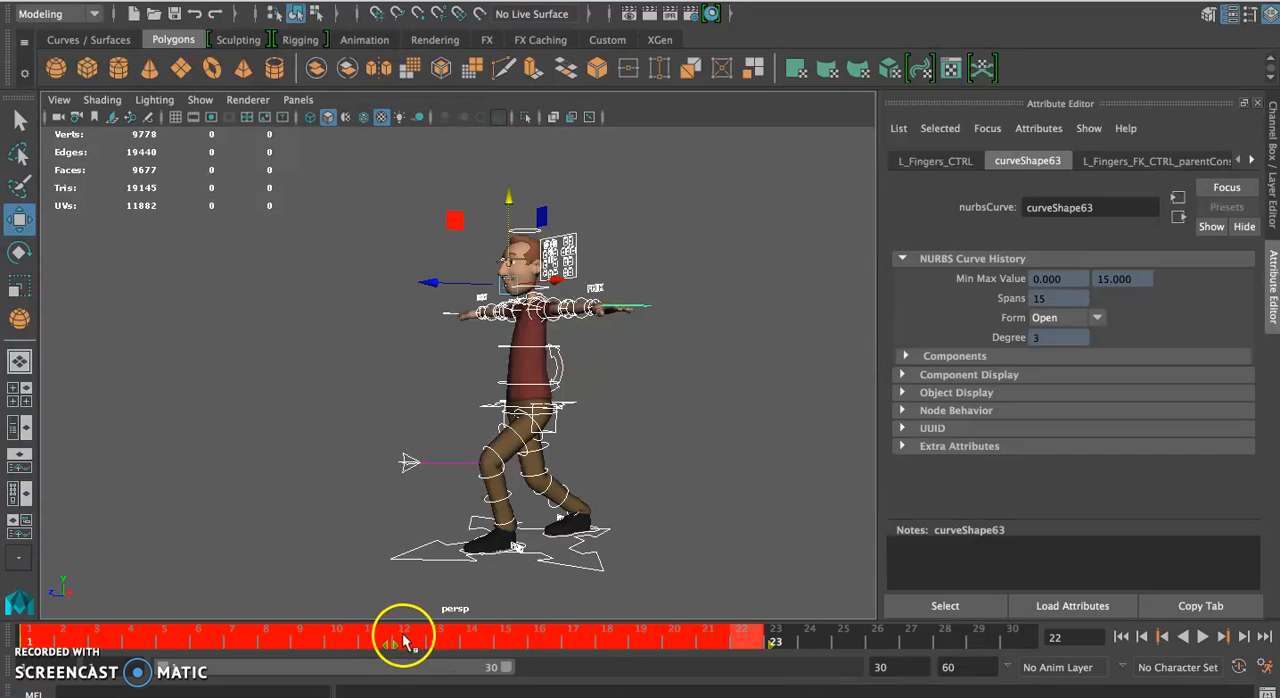
pyautogui.moveTo(400, 642); pyautogui.dragTo(571, 650)
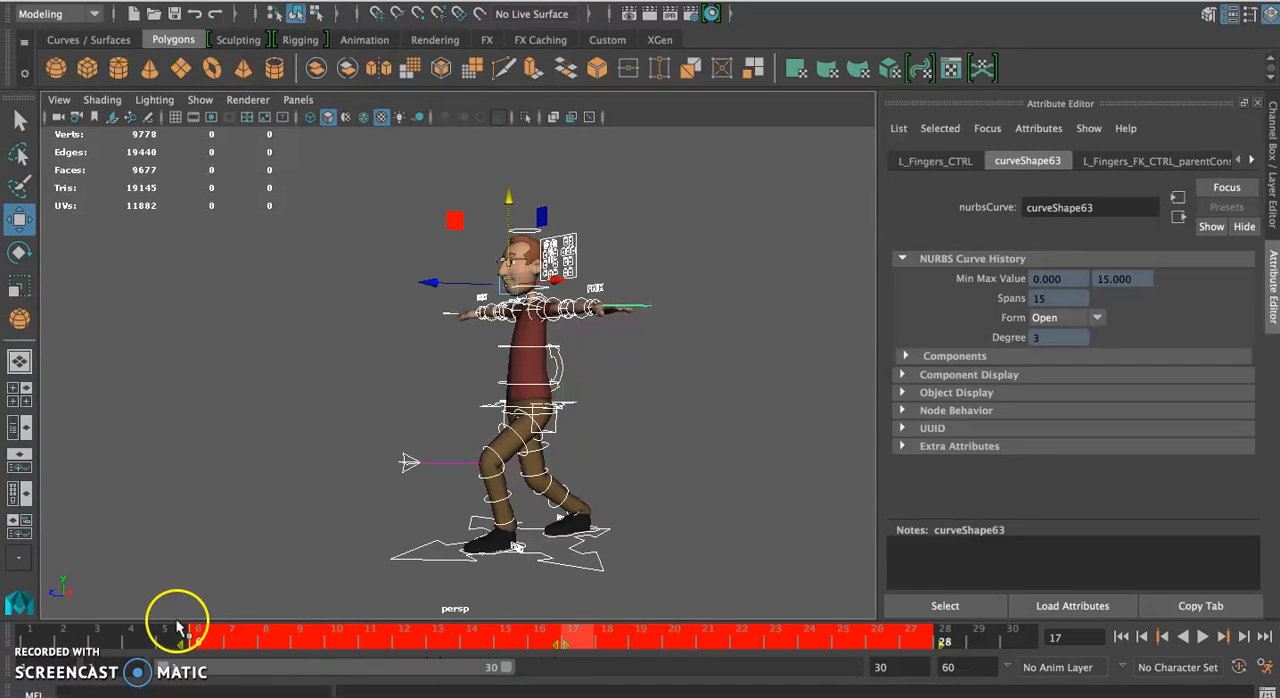
pyautogui.moveTo(949, 646); pyautogui.dragTo(909, 648)
pyautogui.moveTo(195, 643); pyautogui.dragTo(372, 645)
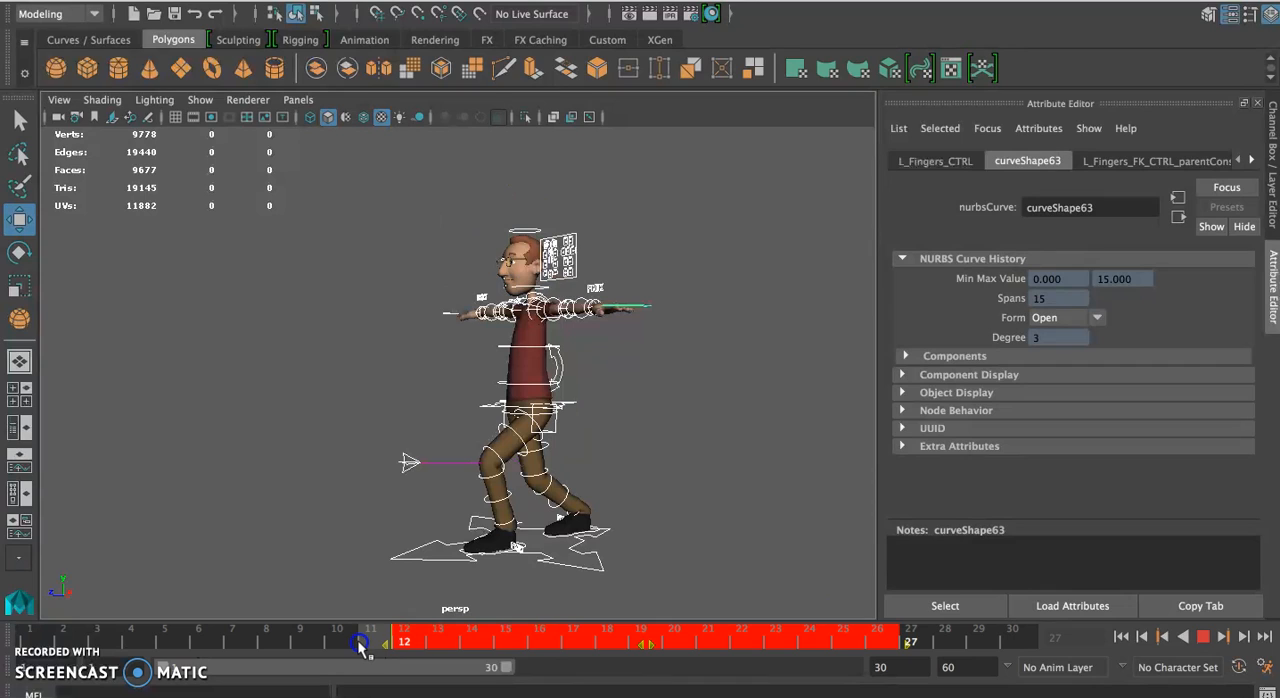
pyautogui.click(361, 646)
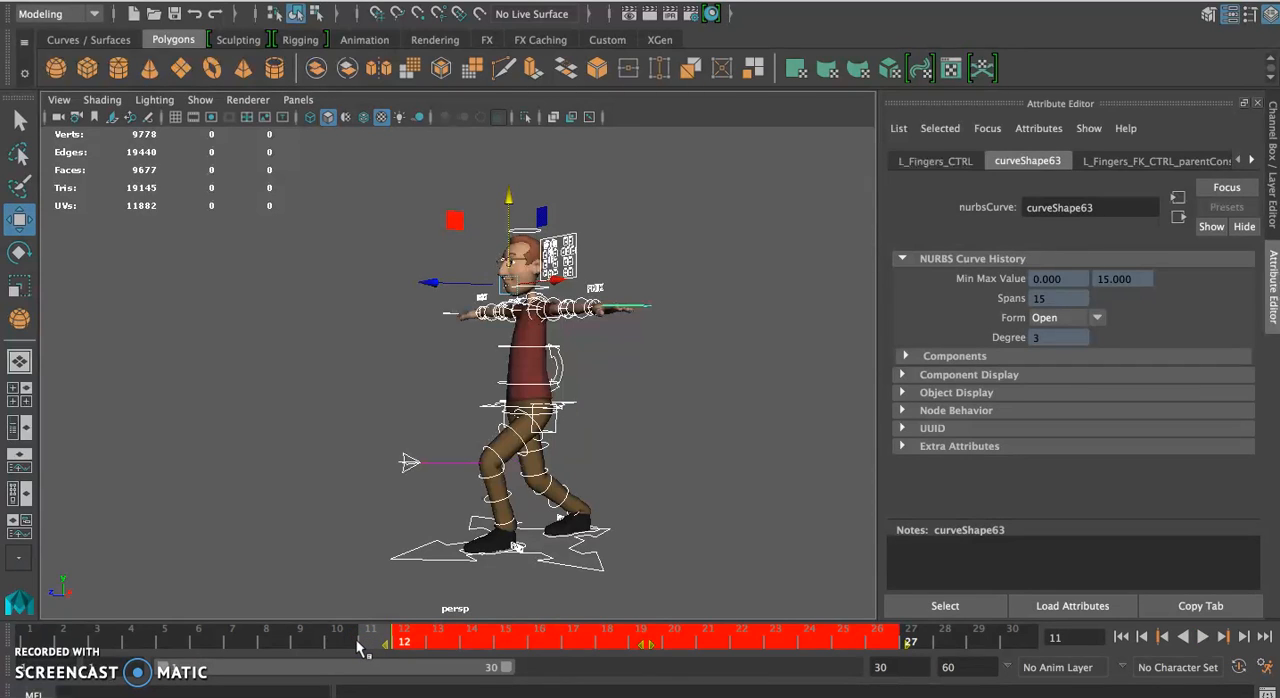